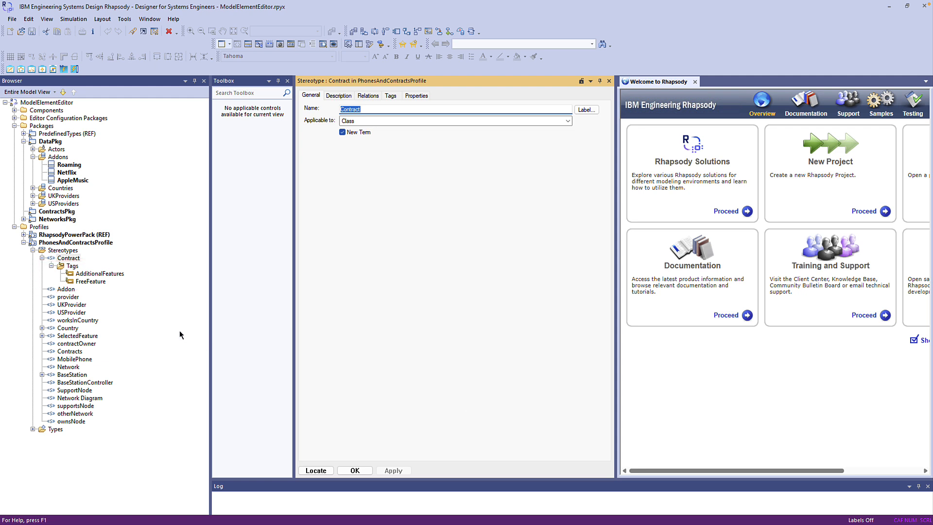
Step: Inspect the FreeFeature and AdditionalFeatures tag definitions of the Contract stereotype
click(90, 282)
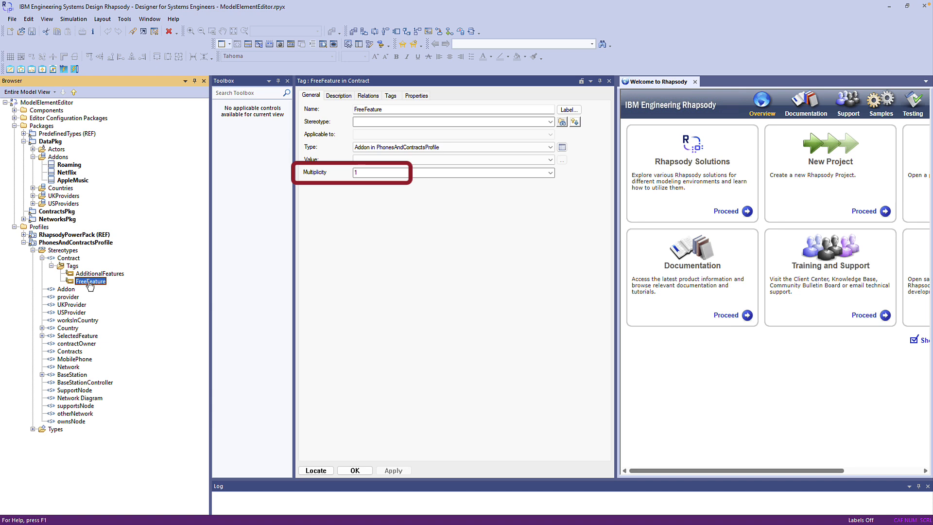
click(98, 275)
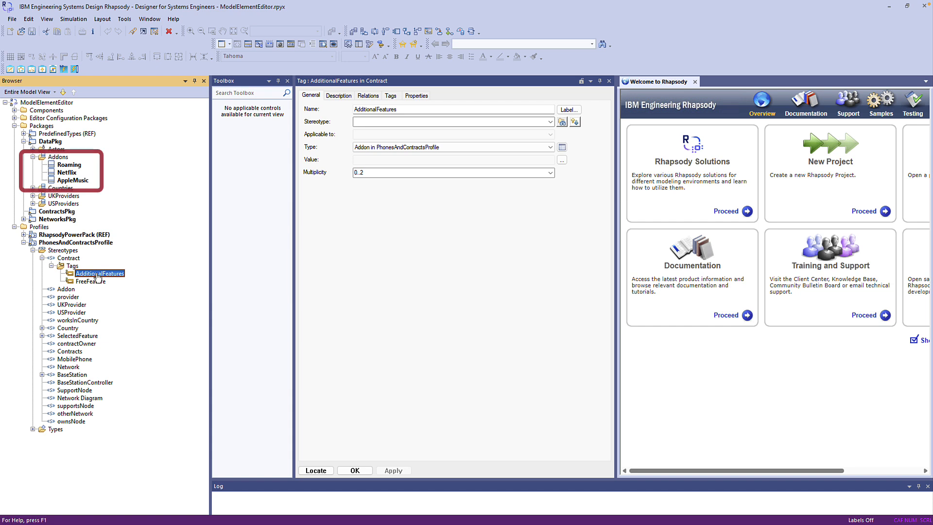
Step: Add a new Contract element to ContractsPkg and name it Andy1
right_click(69, 212)
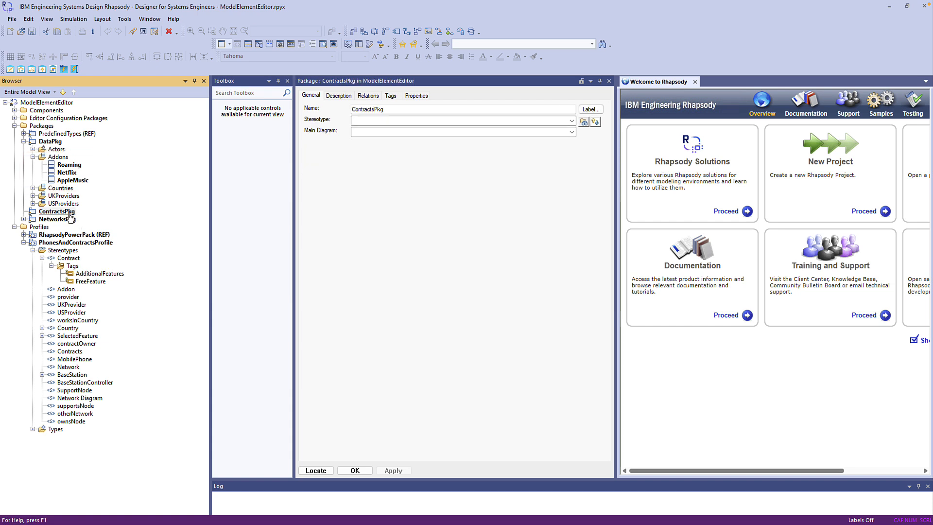
mouse_move(94, 236)
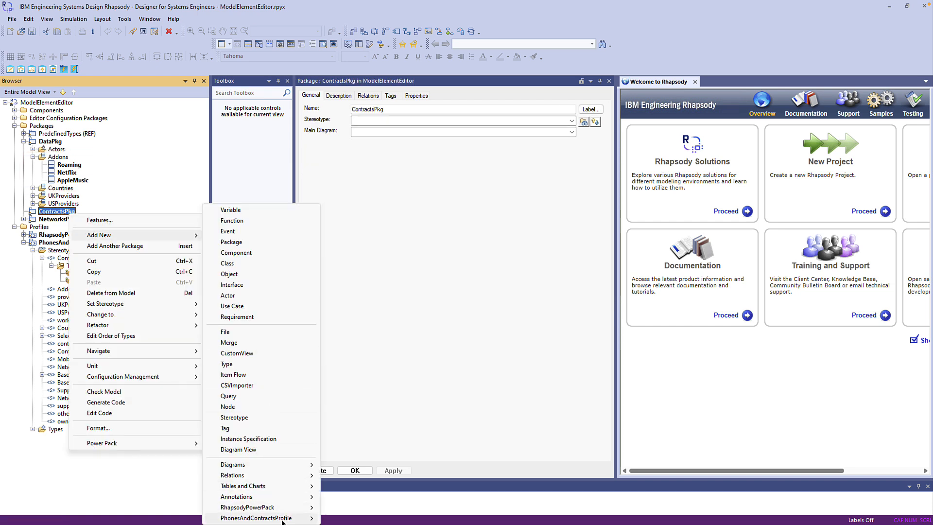
mouse_move(291, 518)
click(347, 443)
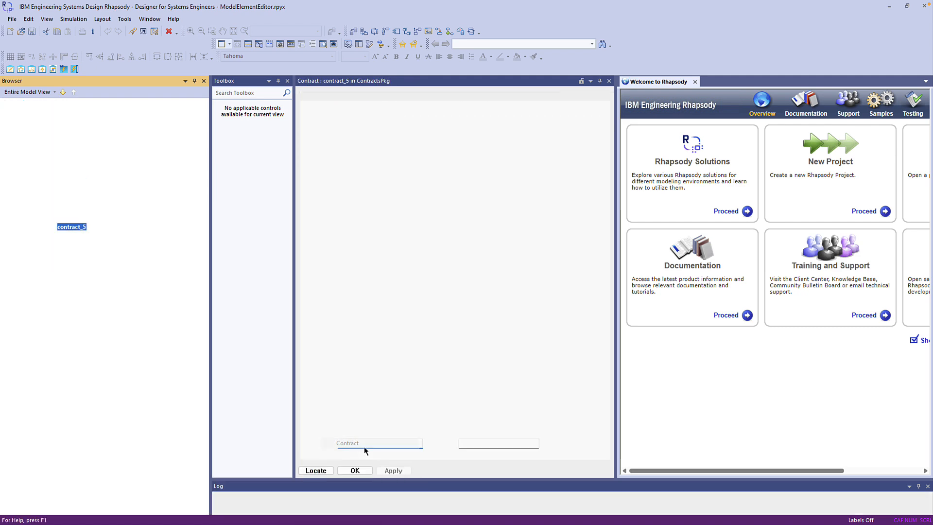
key(Return)
double_click(384, 114)
text(Andy1)
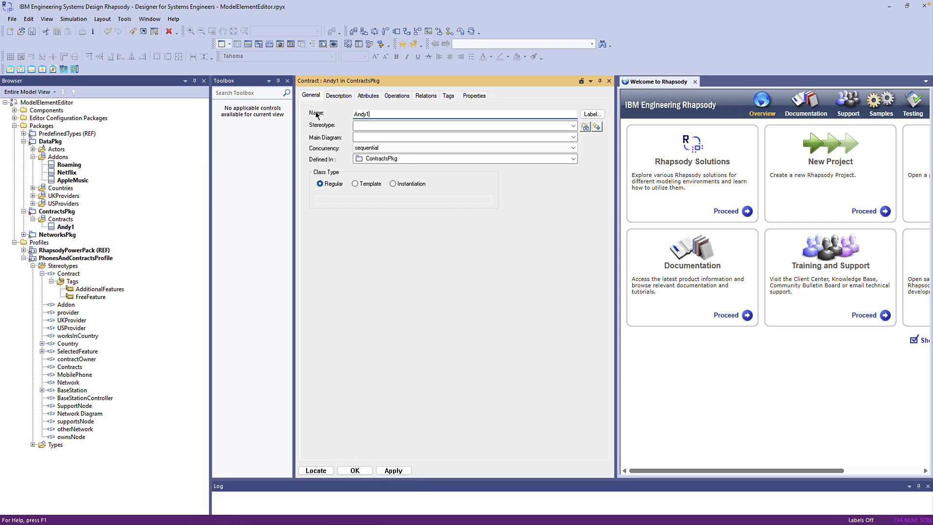
key(Return)
Step: Set Andy1's FreeFeature tag to Roaming and apply the change
click(449, 96)
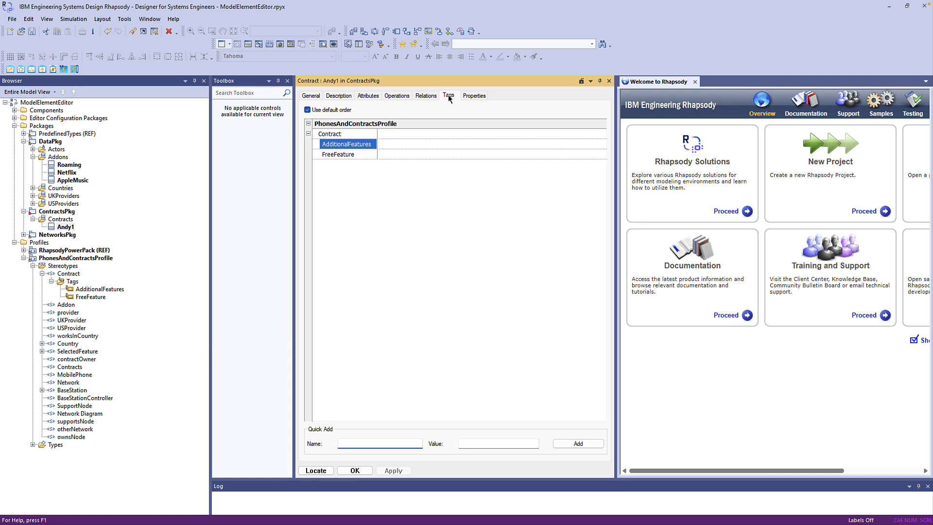
click(578, 155)
click(603, 155)
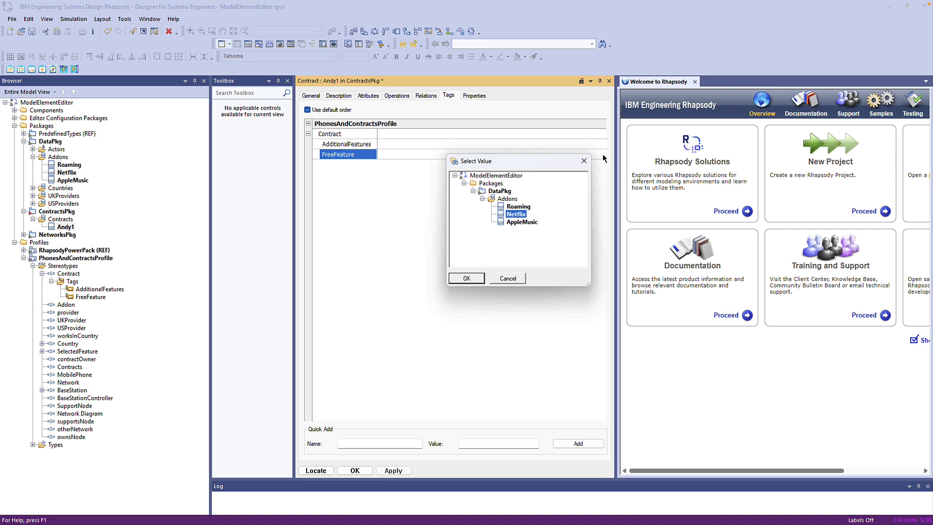
click(519, 207)
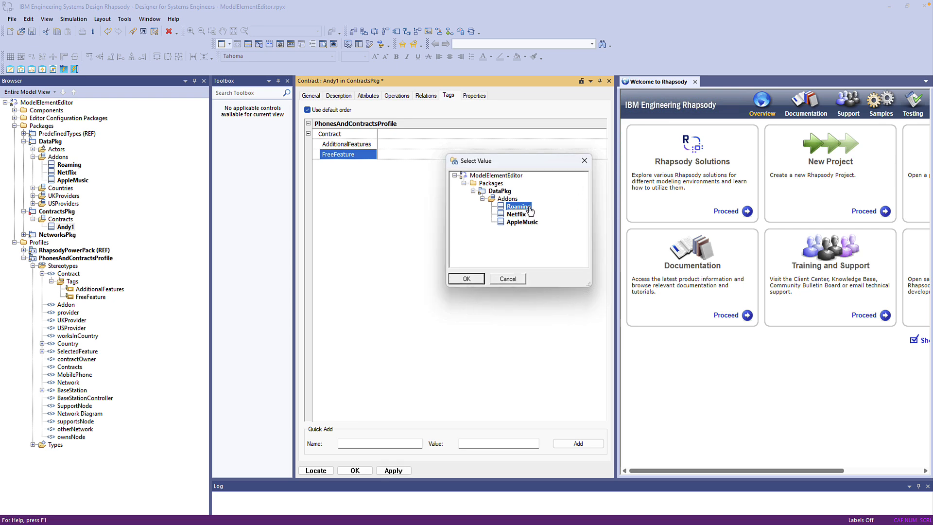
click(466, 279)
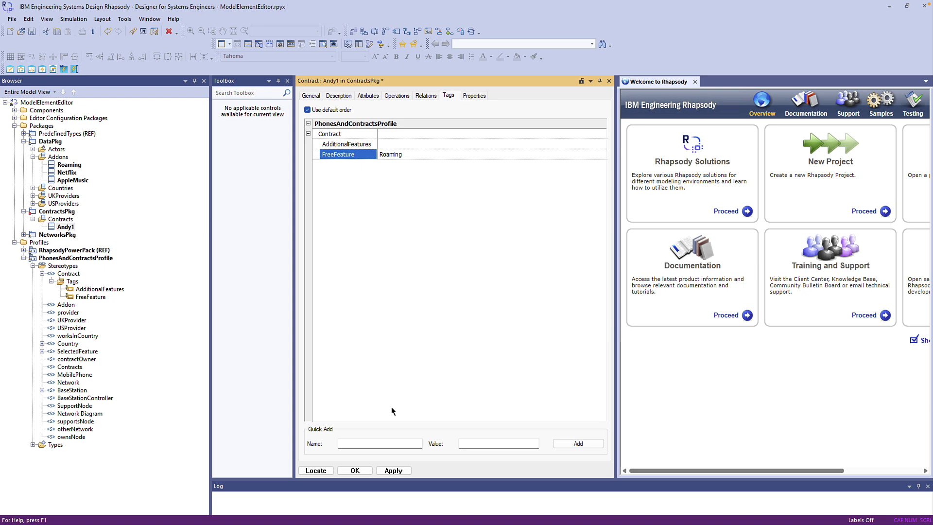
click(392, 471)
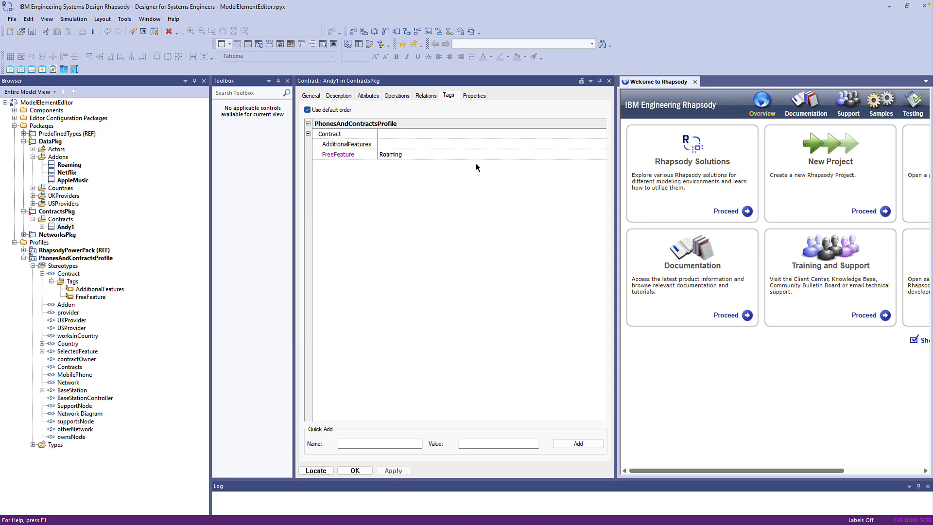
Step: Add Netflix as a value of Andy1's AdditionalFeatures tag
click(488, 144)
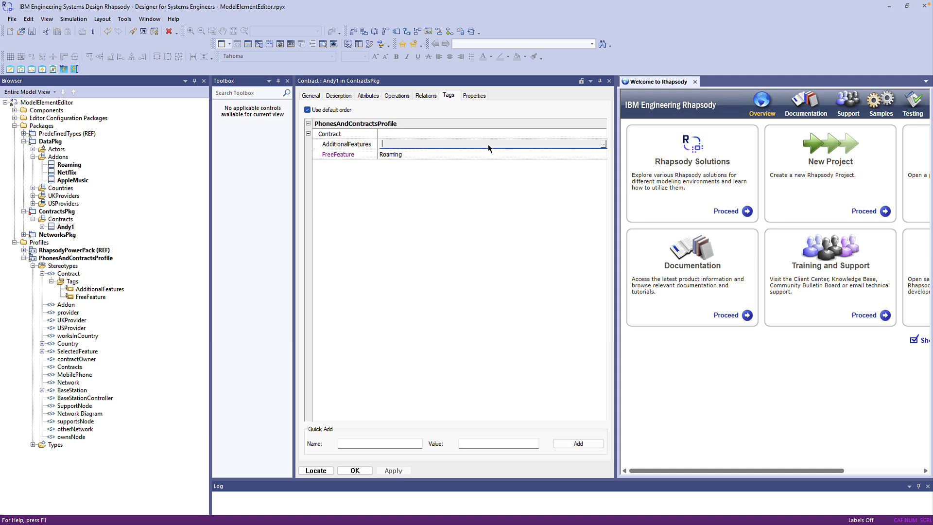
click(602, 144)
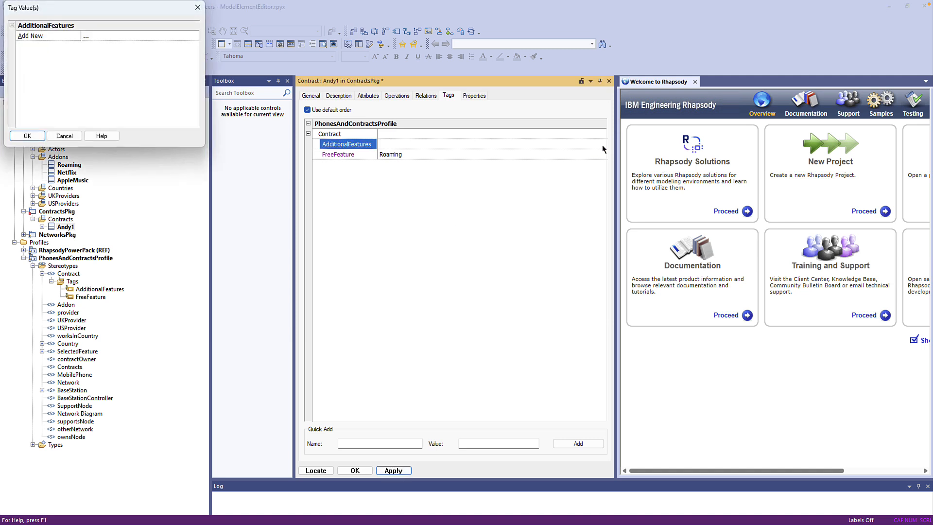
click(92, 36)
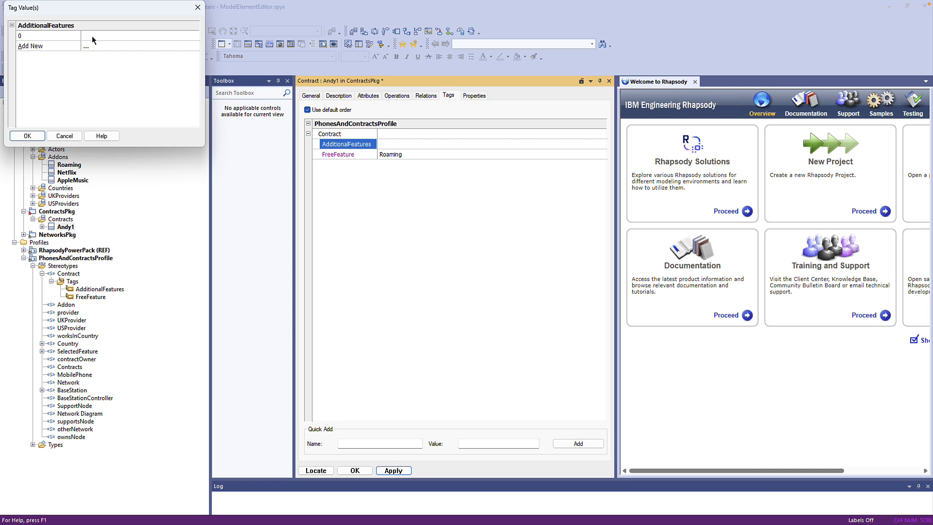
click(98, 35)
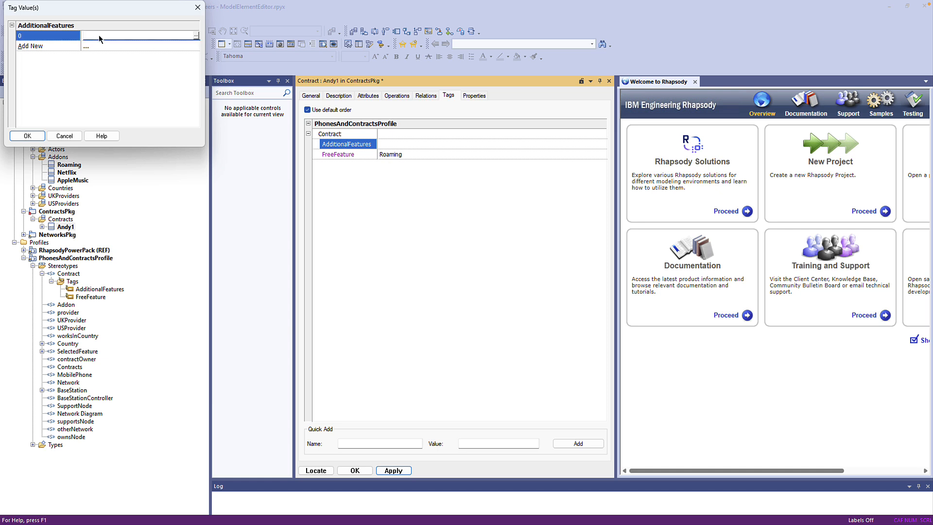
click(196, 36)
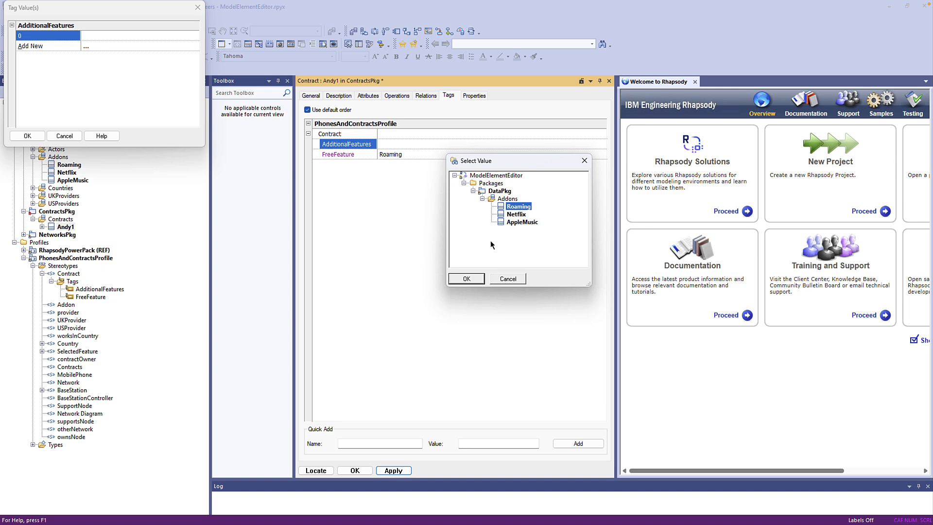
click(515, 214)
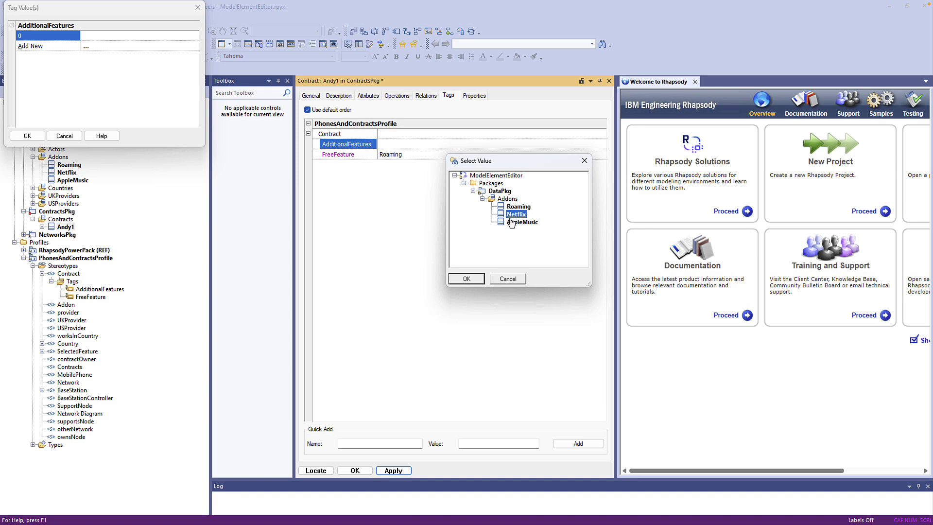
click(473, 279)
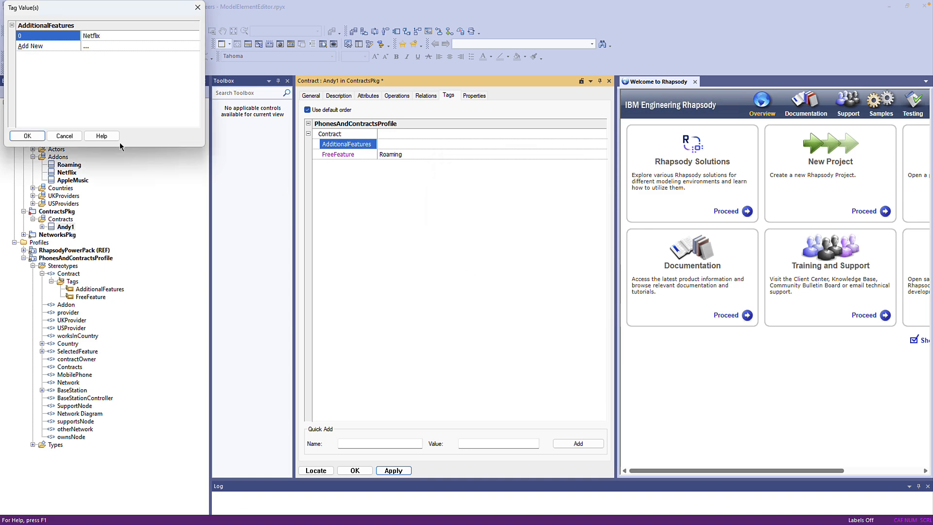
click(27, 136)
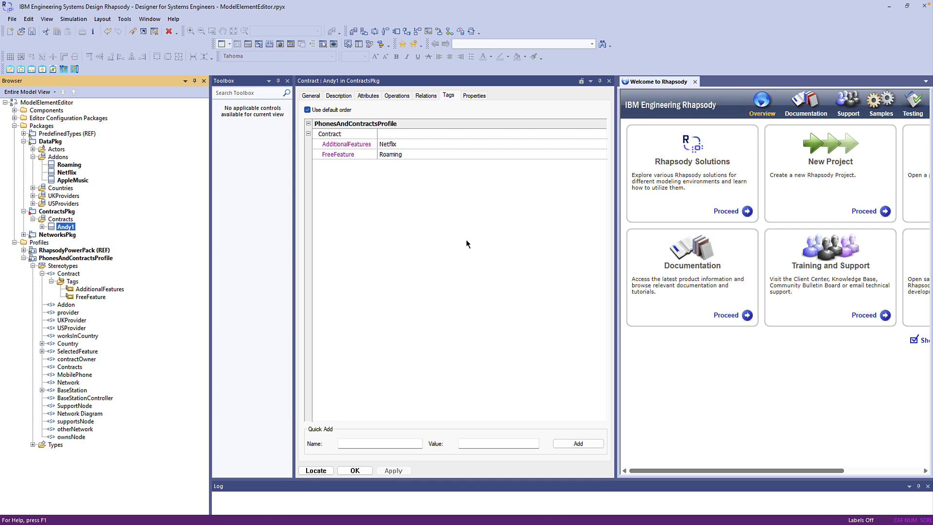
Step: Delete all of Andy1's tag values from the model
click(42, 226)
click(51, 234)
right_click(64, 236)
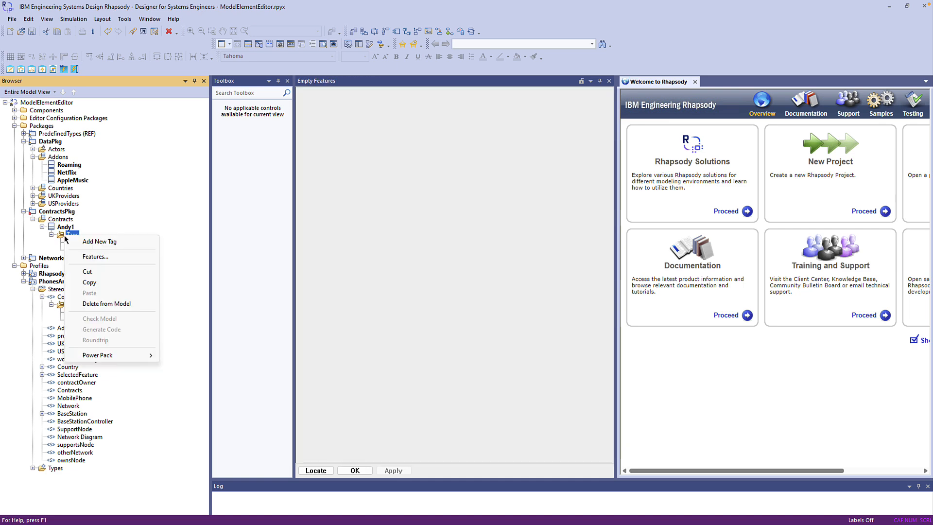
click(99, 304)
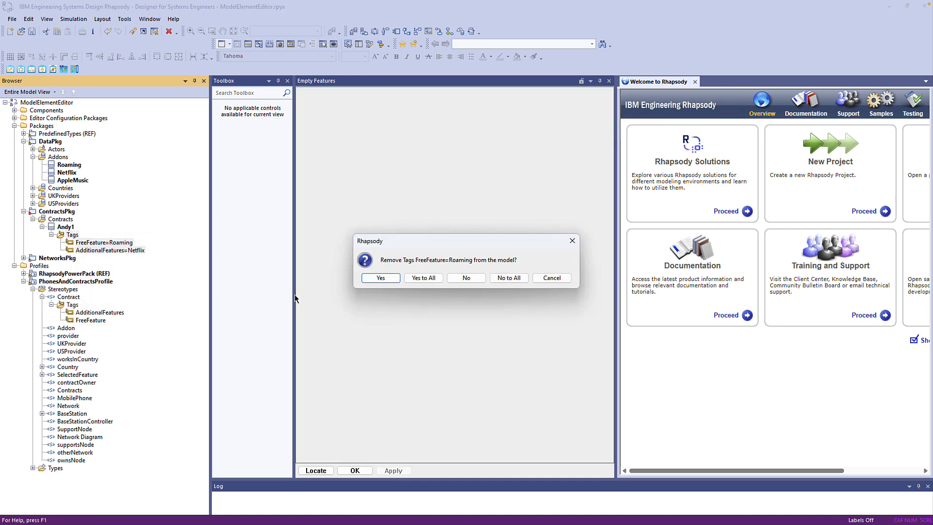
click(416, 278)
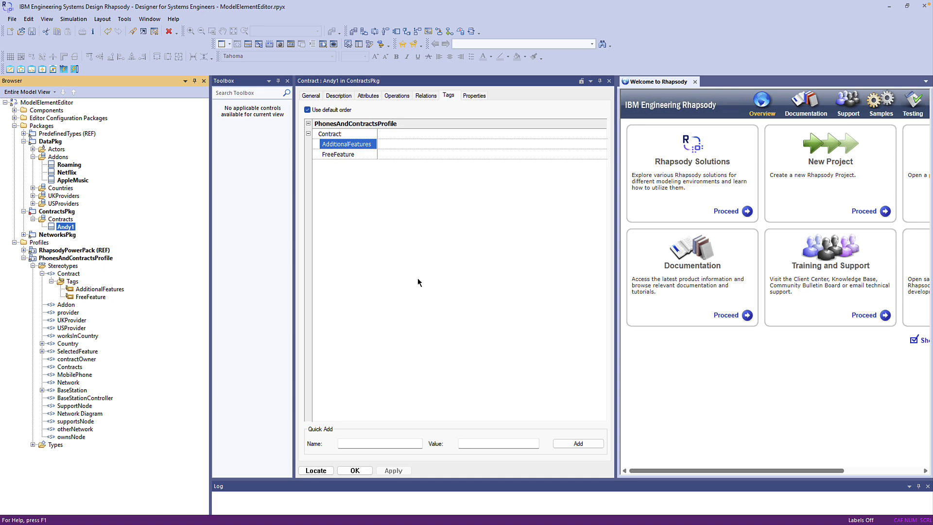
Step: Open the Model Element Editor on Andy1 and set its FreeFeature tag to Netflix
click(121, 20)
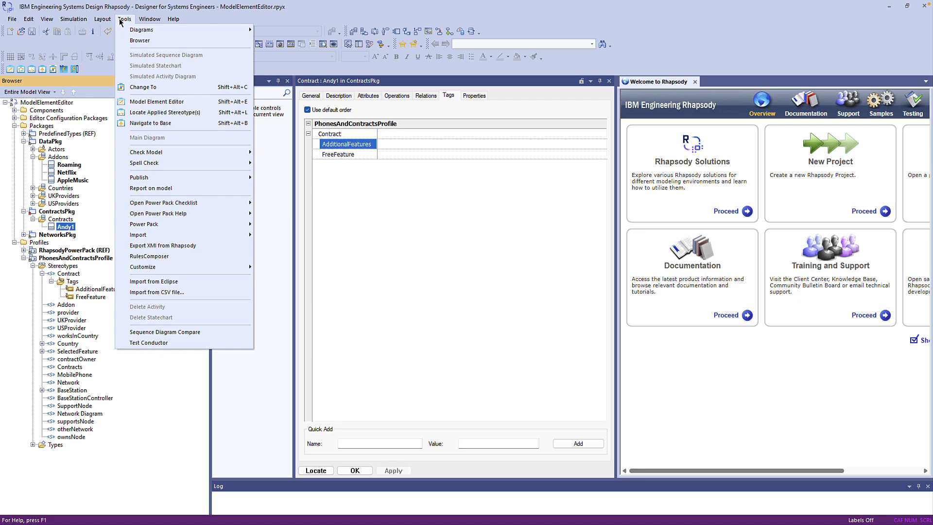
click(174, 100)
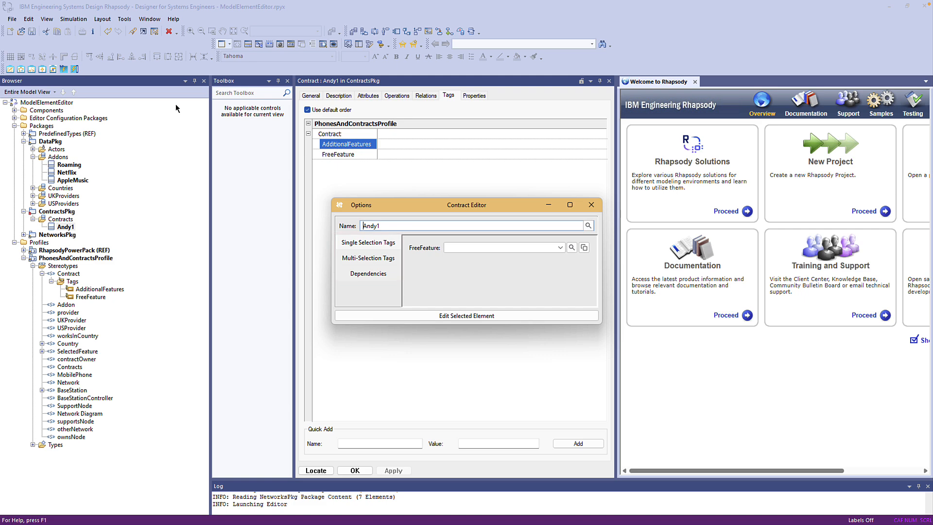
click(561, 247)
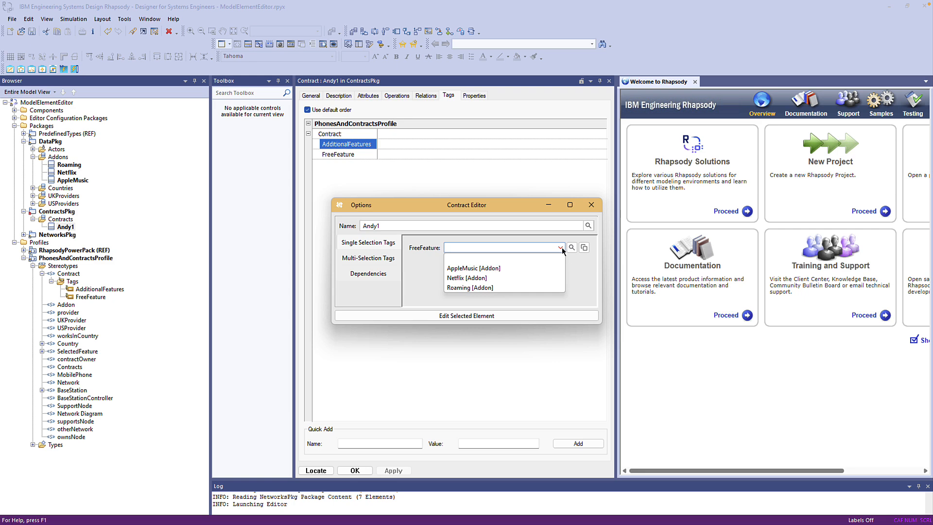
click(469, 288)
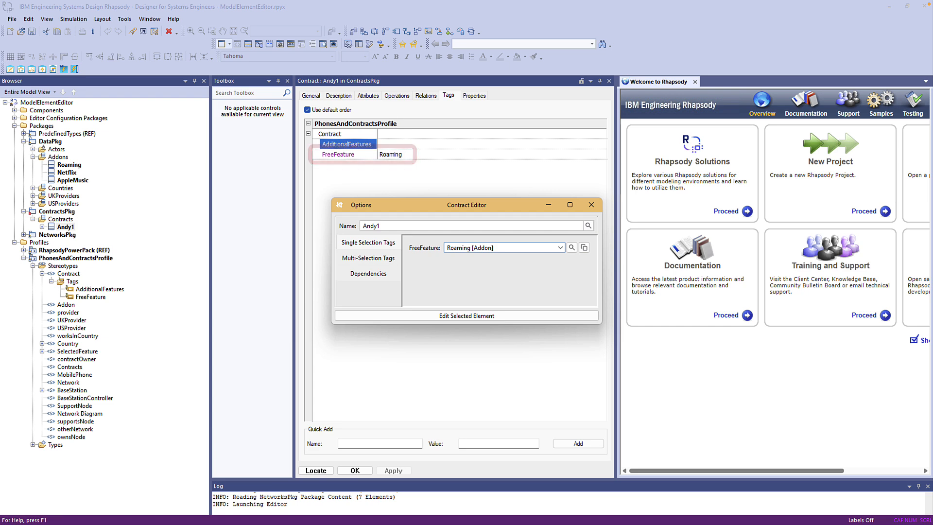
click(560, 248)
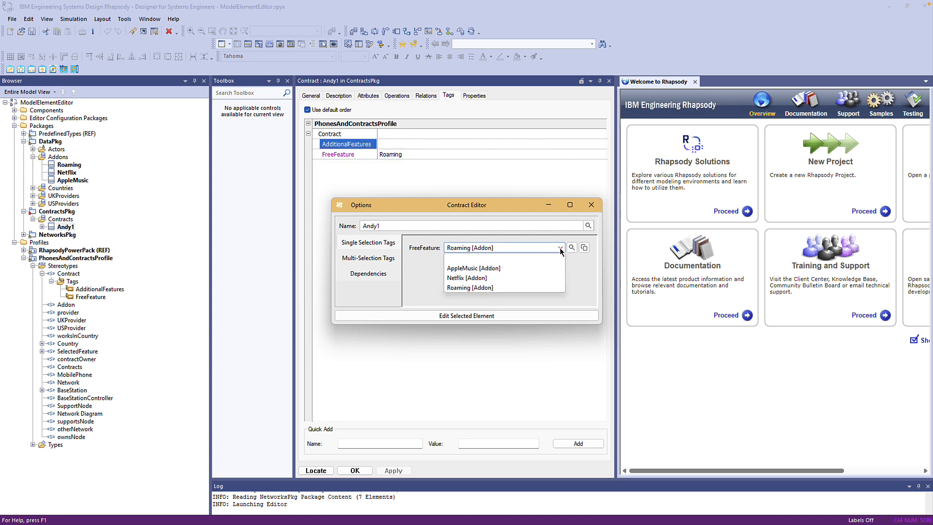
click(470, 280)
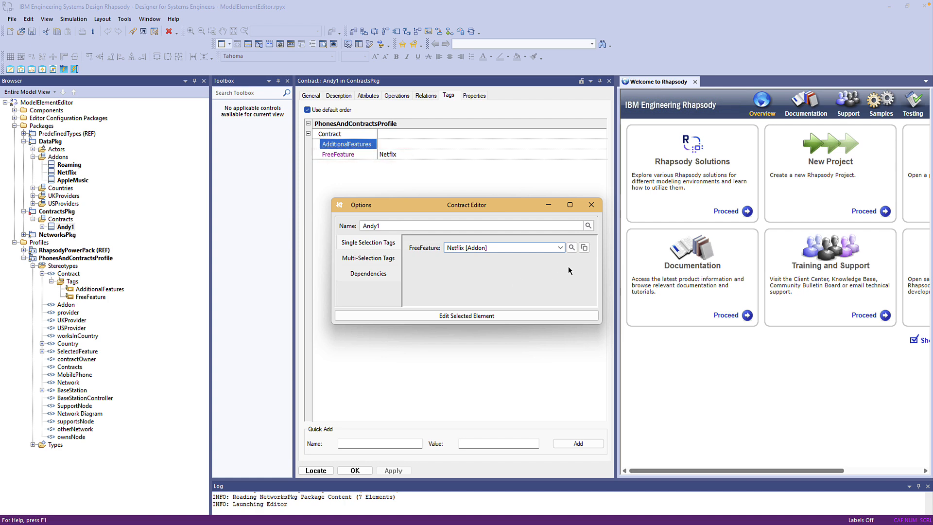
Step: Set FreeFeature to AppleMusic by filtering the element list with "App"
click(584, 248)
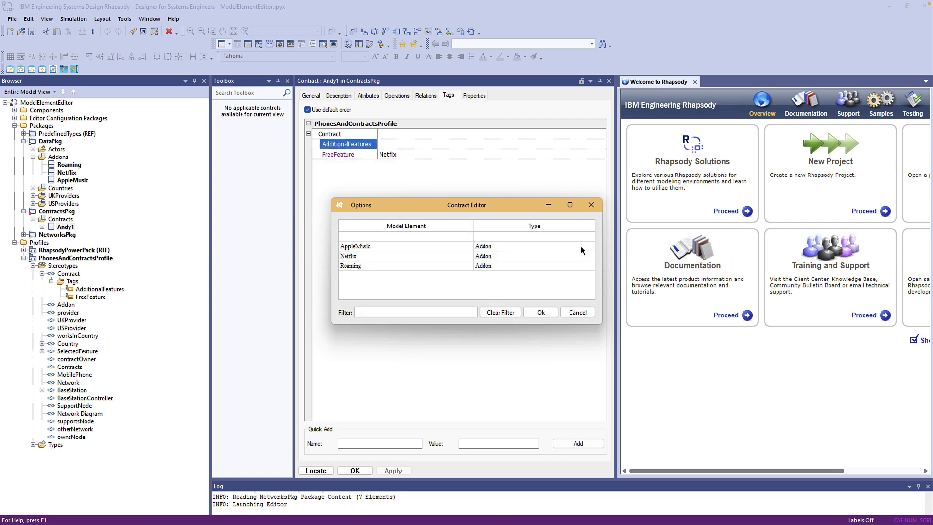
click(431, 309)
text(App)
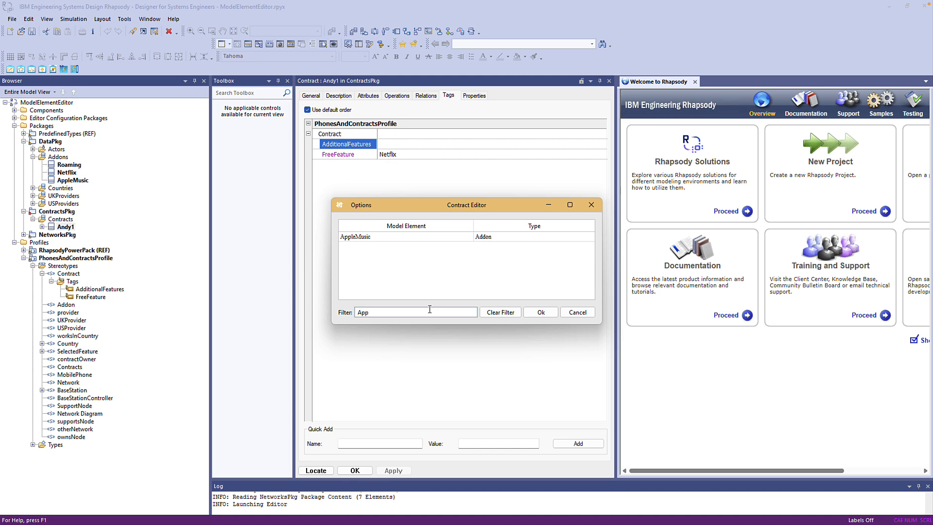
click(372, 237)
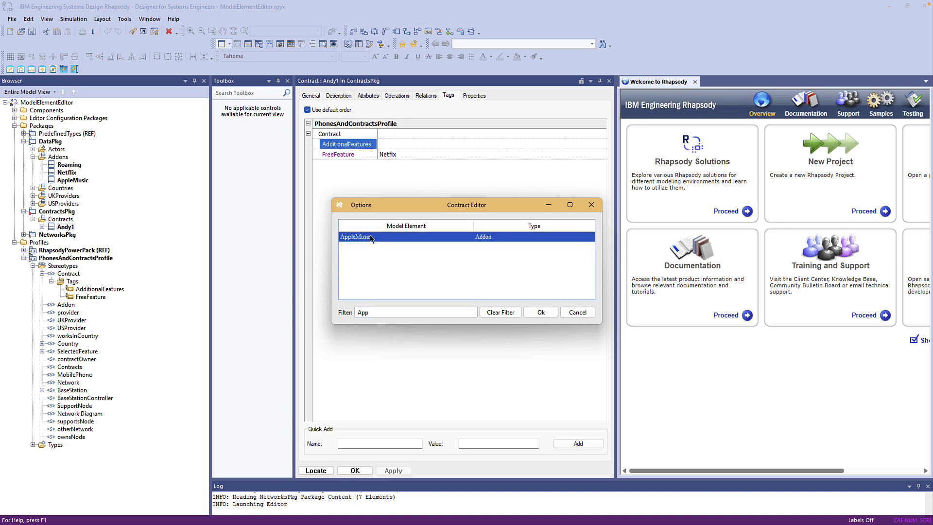
click(545, 307)
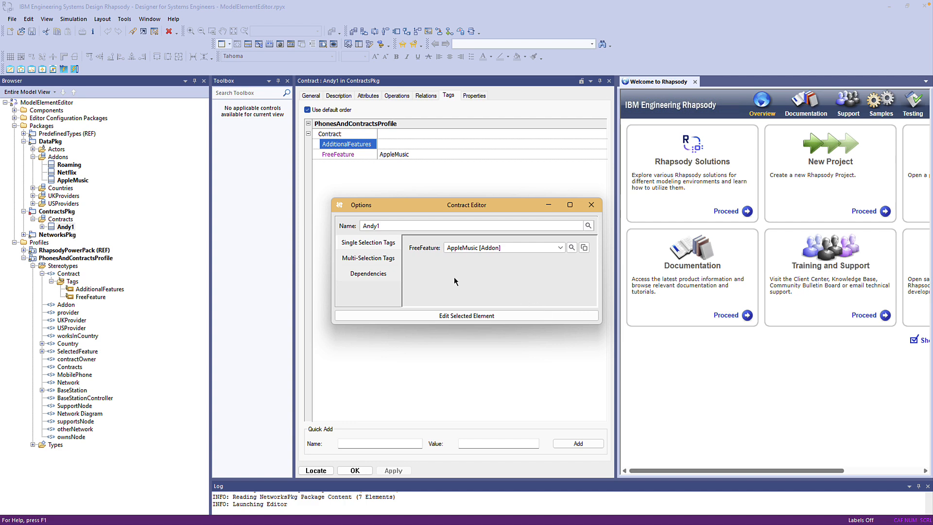
Step: Set the multi-selection AdditionalFeatures tag to AppleMusic and Netflix
click(372, 259)
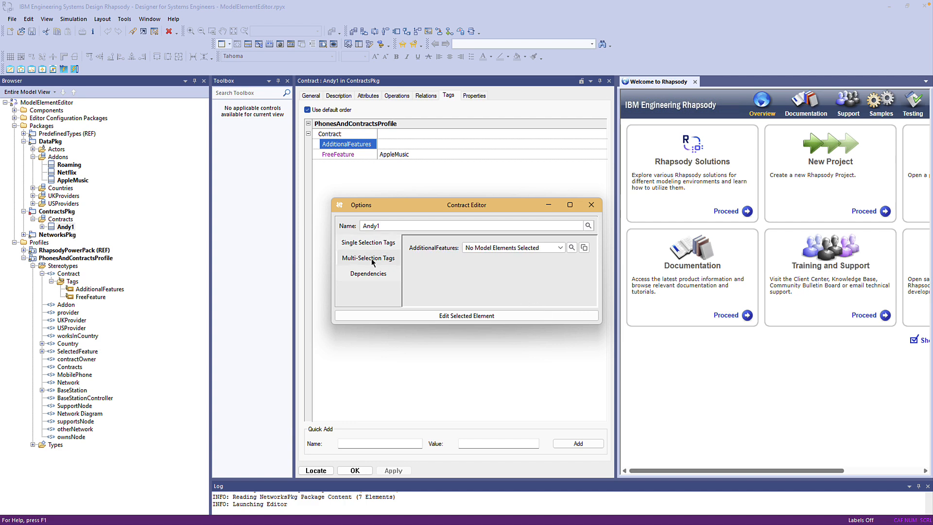
click(561, 248)
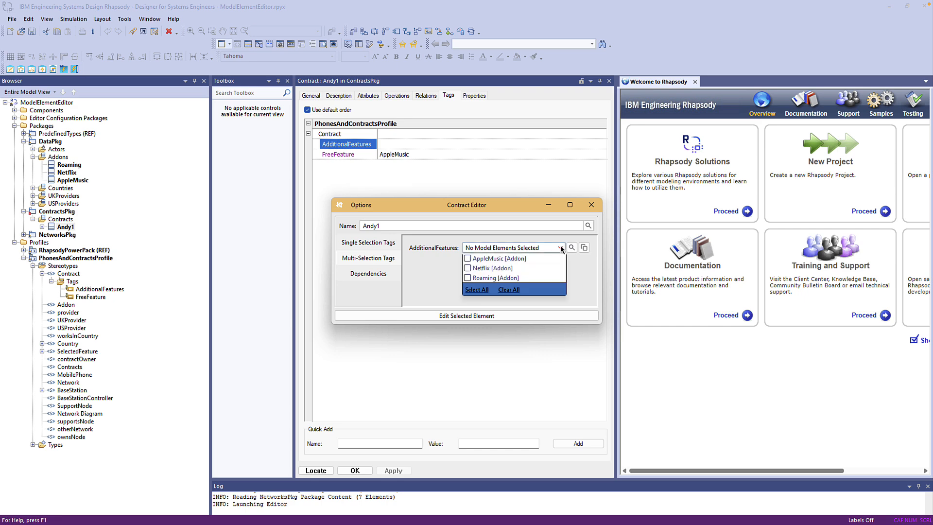
click(467, 258)
click(468, 268)
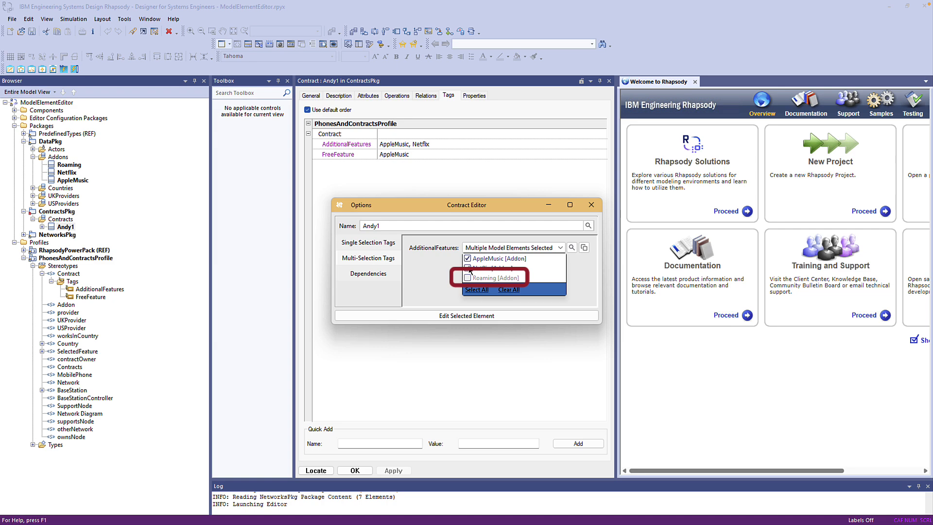
click(584, 255)
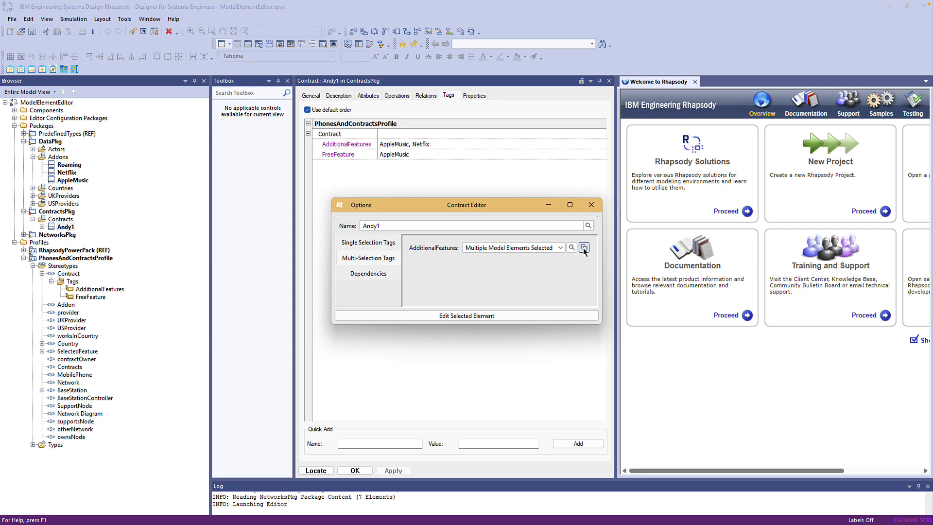
Step: Change Andy1's AdditionalFeatures selection to AppleMusic and Roaming through the element selection list
click(584, 248)
click(352, 246)
click(352, 256)
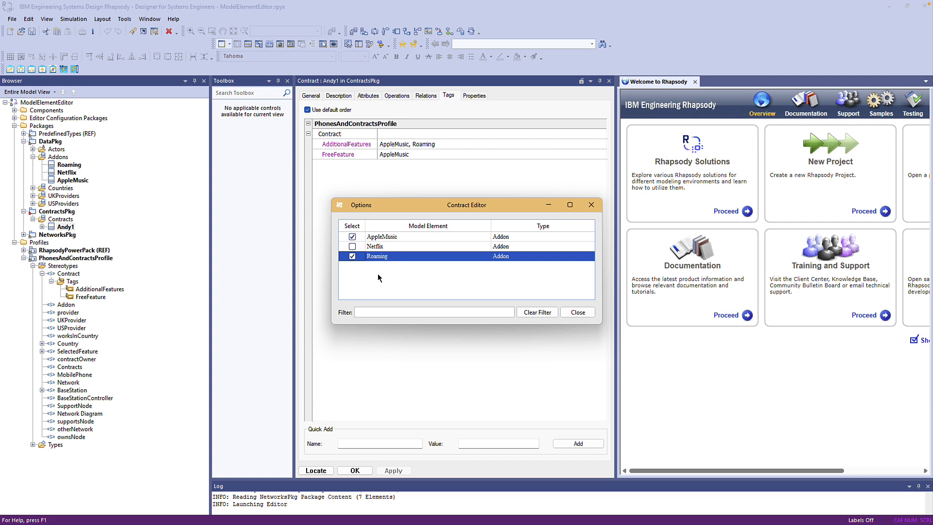
click(571, 312)
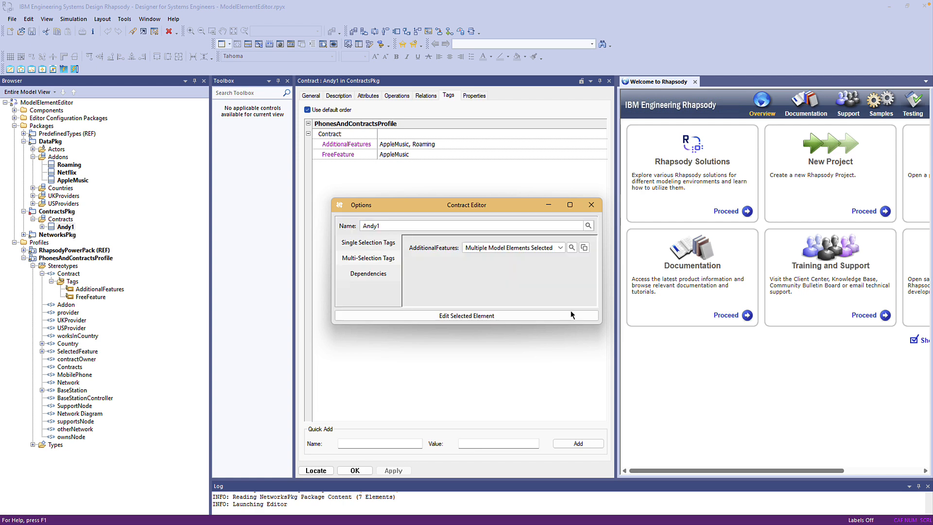
Step: Inspect the Dependencies page and the provider stereotype's general settings and properties
click(379, 275)
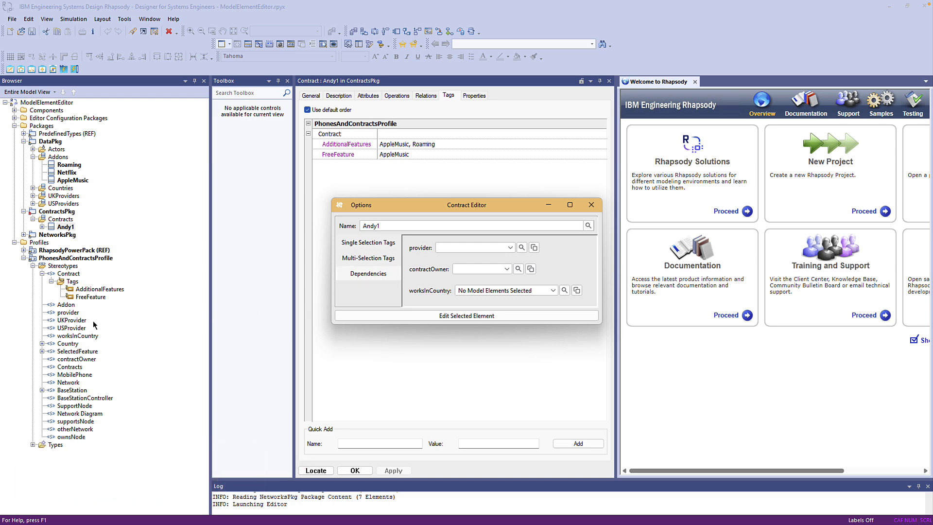
click(75, 314)
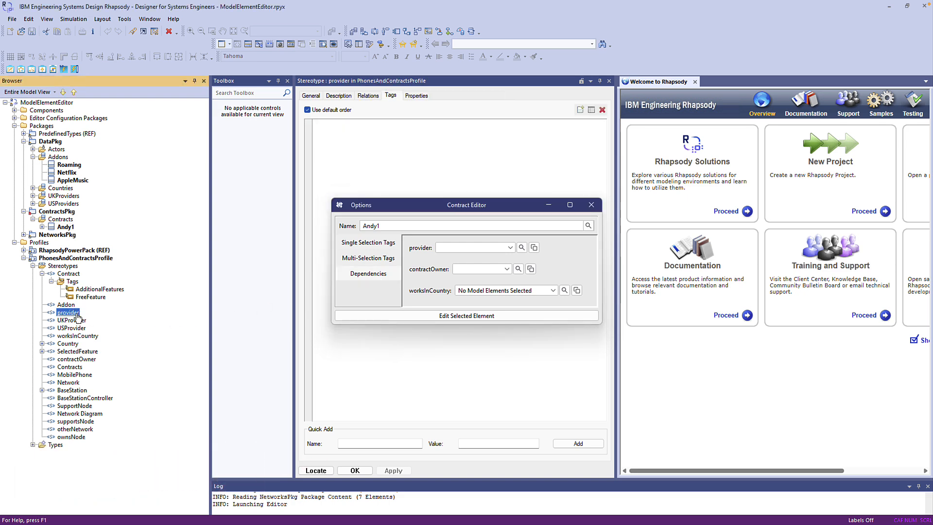
click(310, 95)
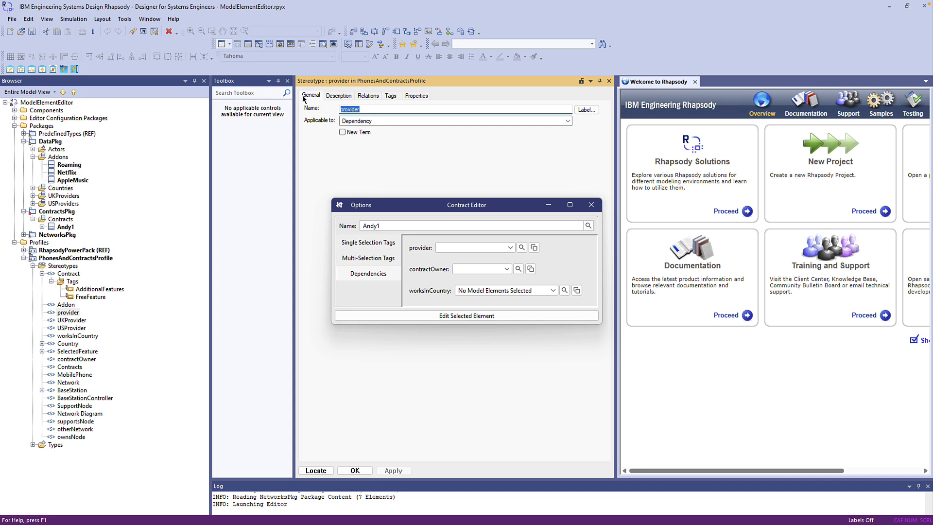
click(414, 96)
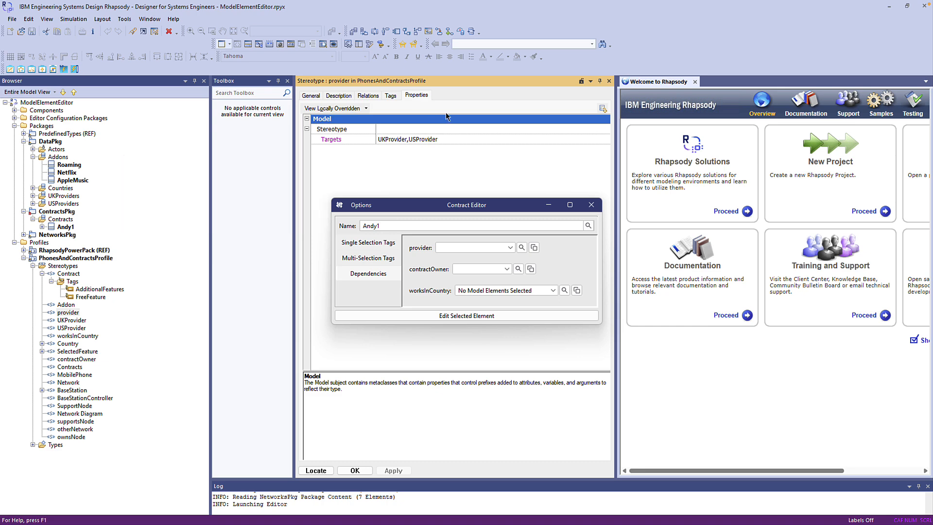
Step: Set Andy1's provider dependency to EE [UKProvider] and expand Andy1's dependencies in the browser
click(510, 248)
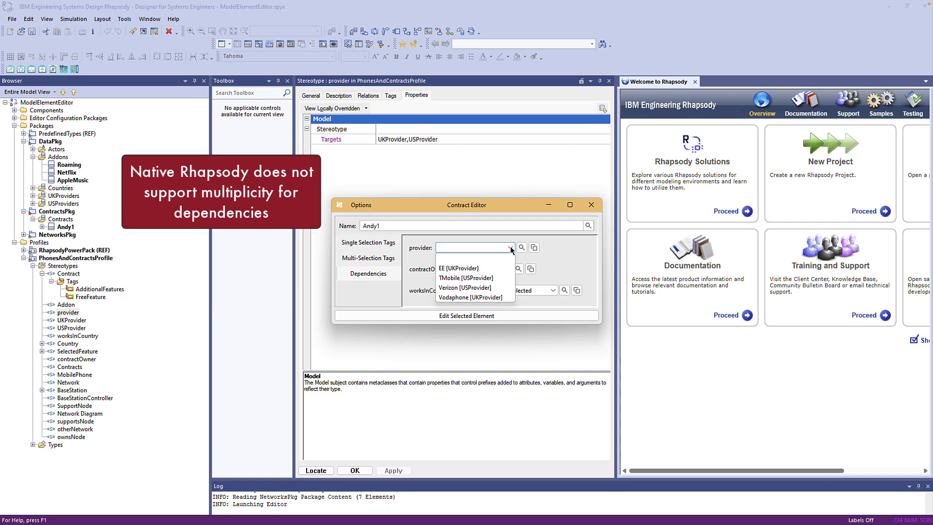
click(462, 270)
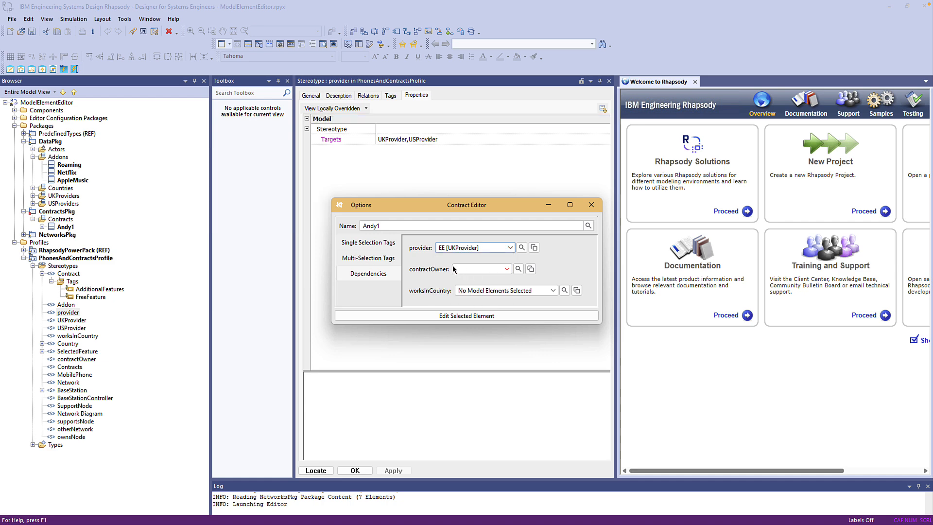
click(42, 227)
click(51, 236)
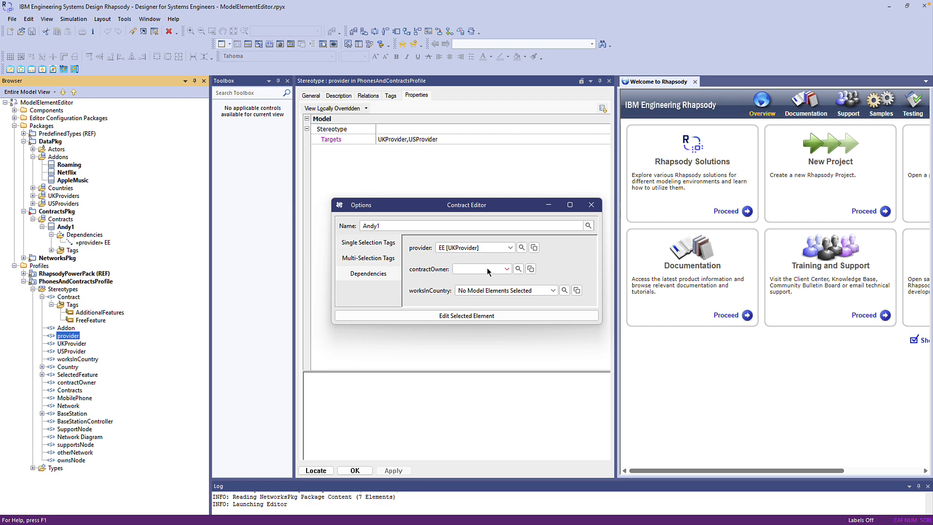
Step: Change the provider dependency to TMobile [USProvider], then open and cancel the element selection list
click(511, 248)
click(485, 279)
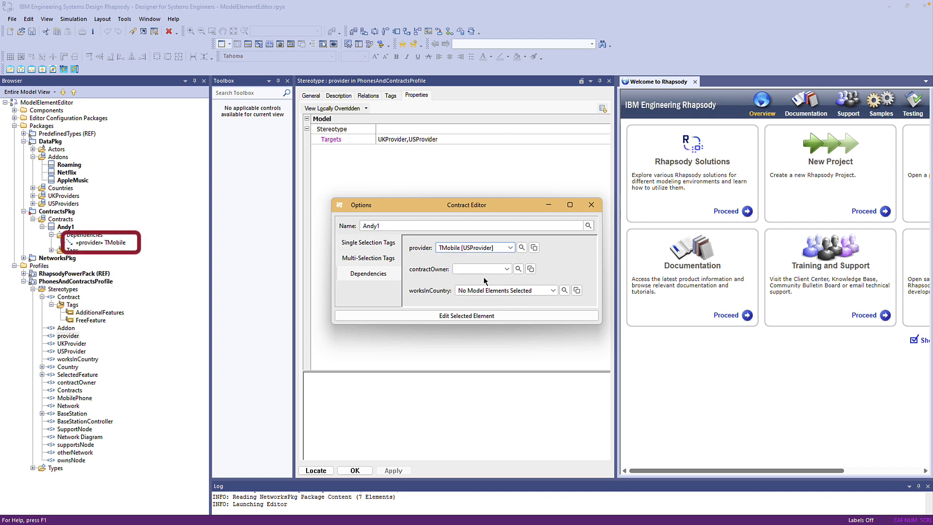
click(521, 247)
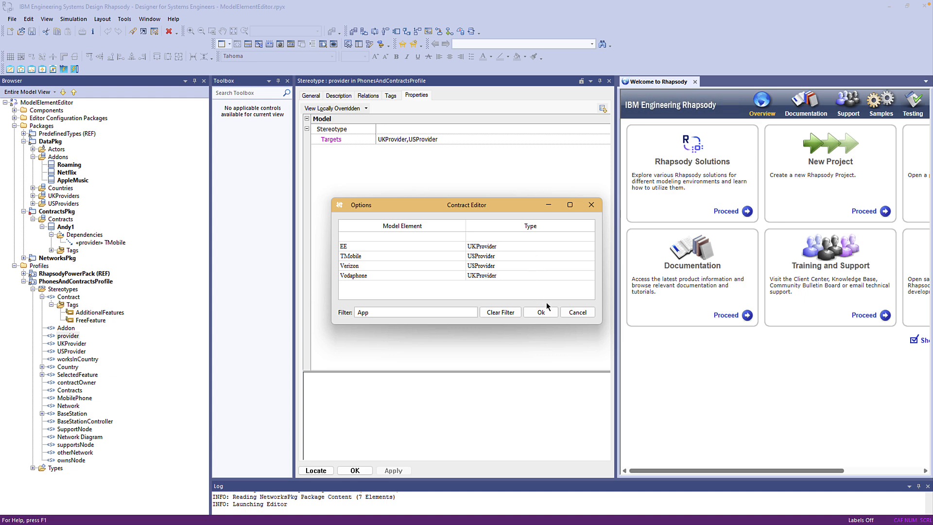
click(570, 311)
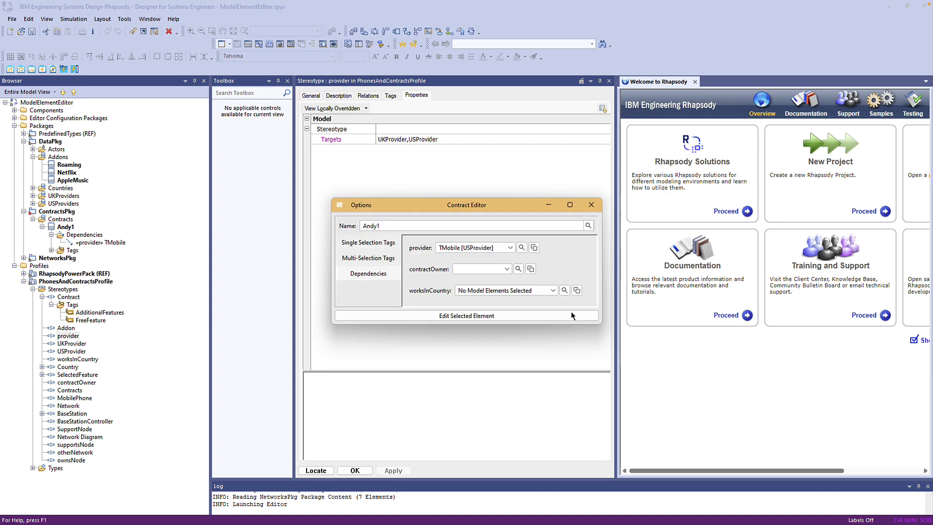
Step: Set Andy1's worksInCountry dependencies to France, Germany and Wales
click(553, 290)
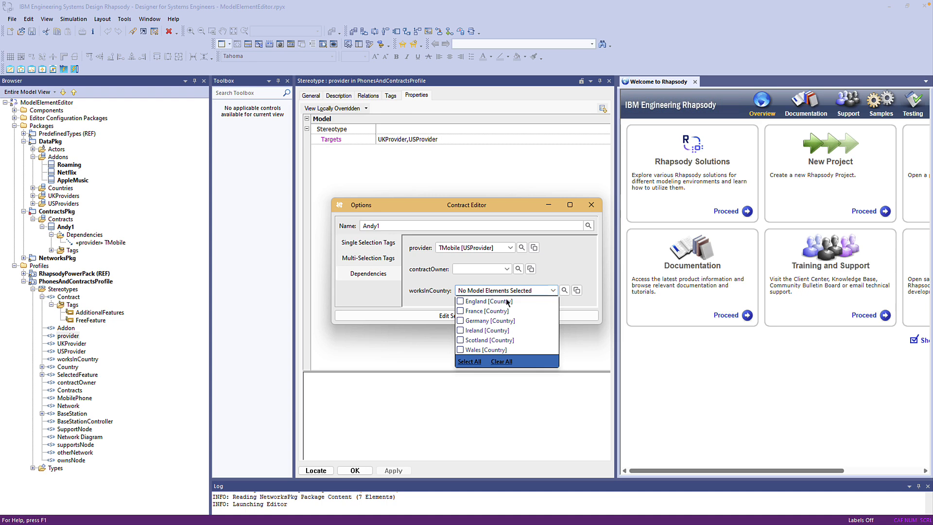
click(460, 301)
click(460, 311)
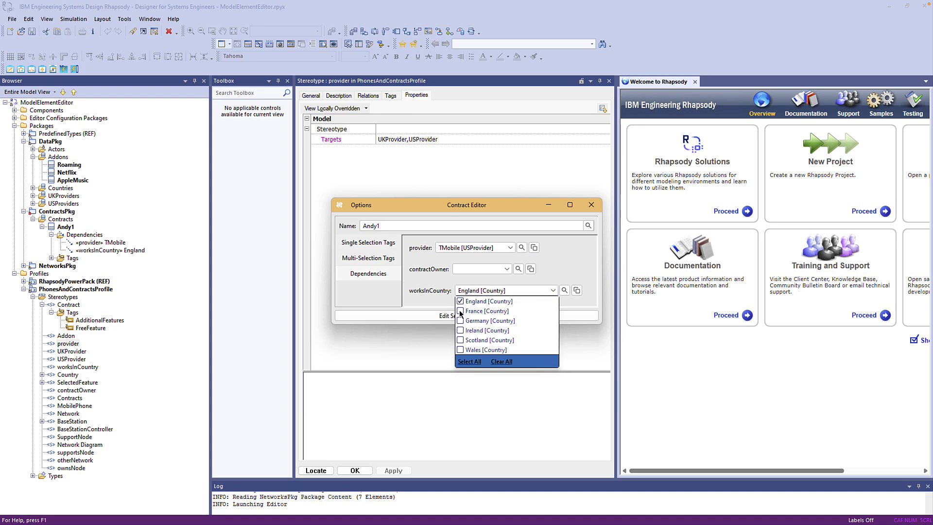
click(461, 320)
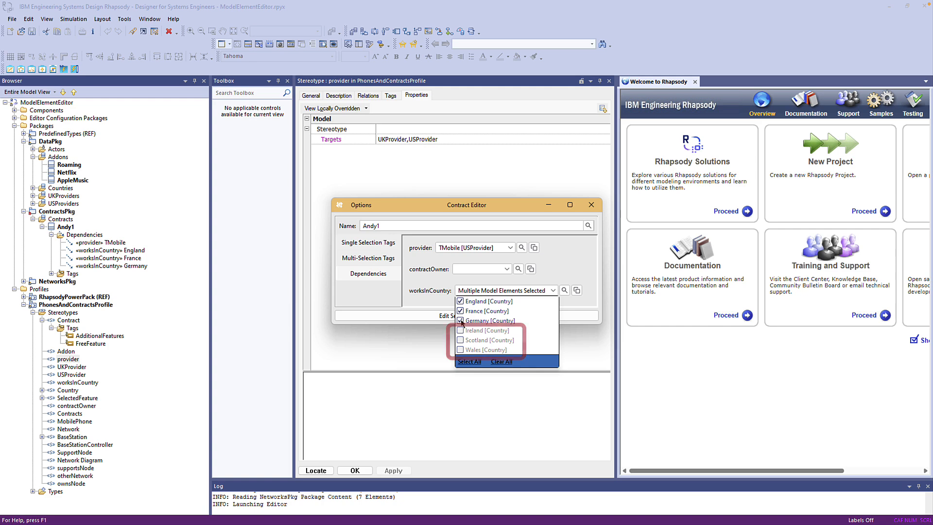
click(460, 301)
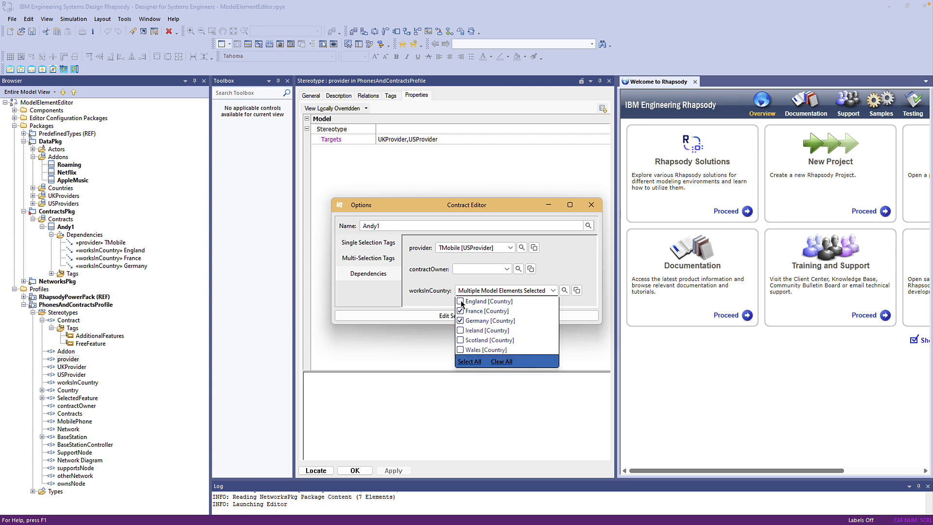
click(460, 350)
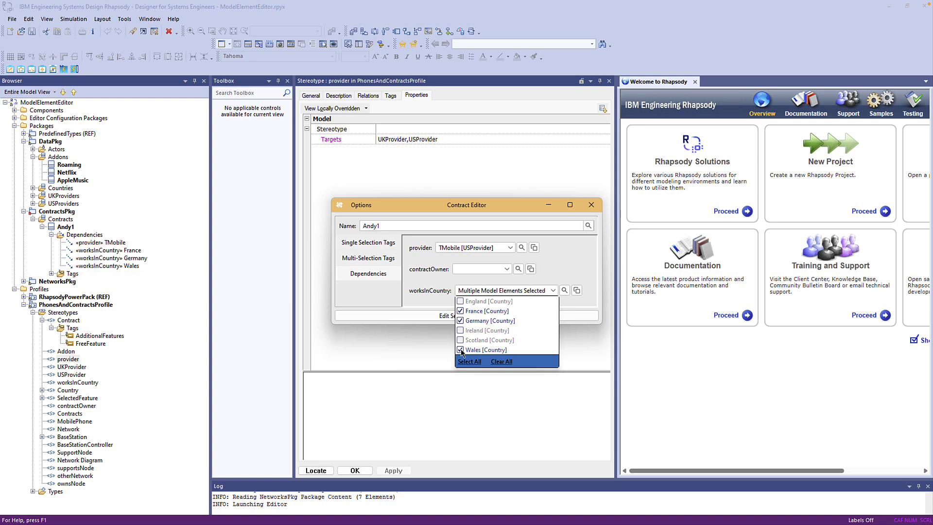
click(337, 273)
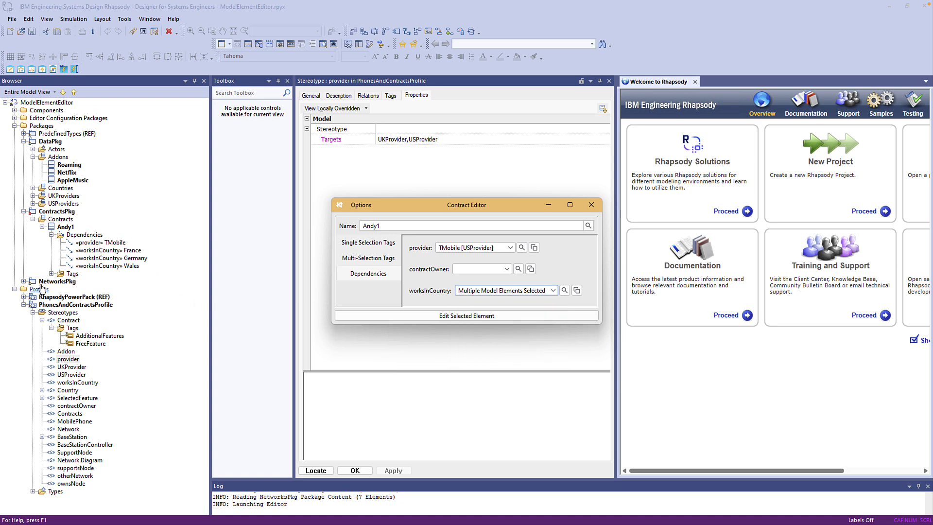
Step: Open the Model Element Editor on Network1 in NetworksPkg
click(23, 282)
click(33, 289)
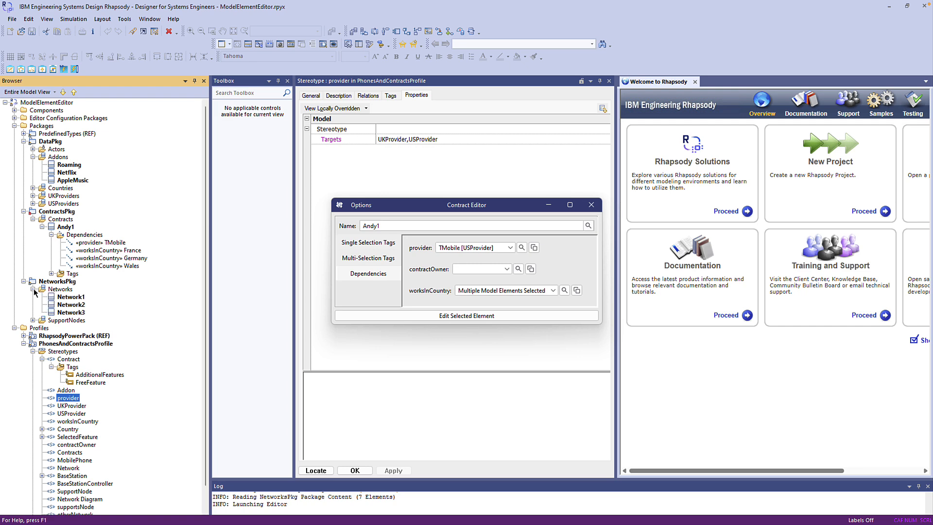
click(71, 297)
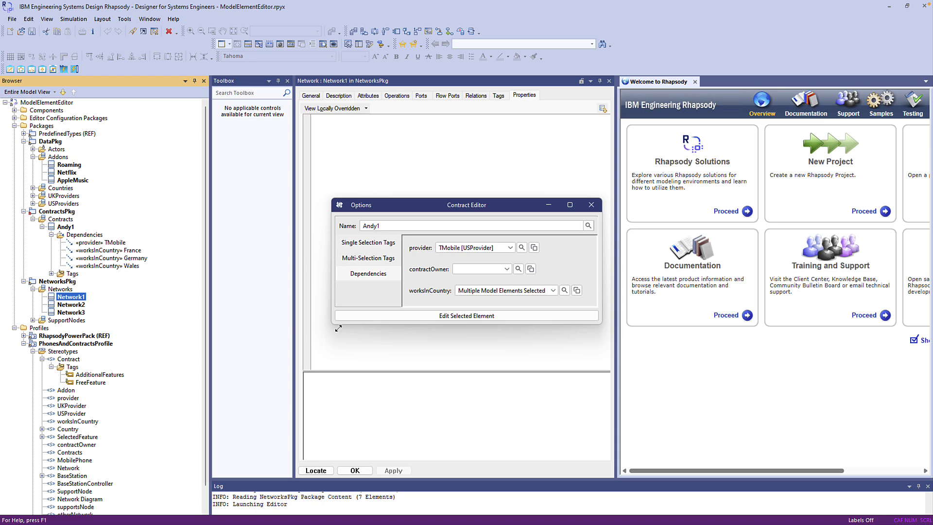
click(346, 316)
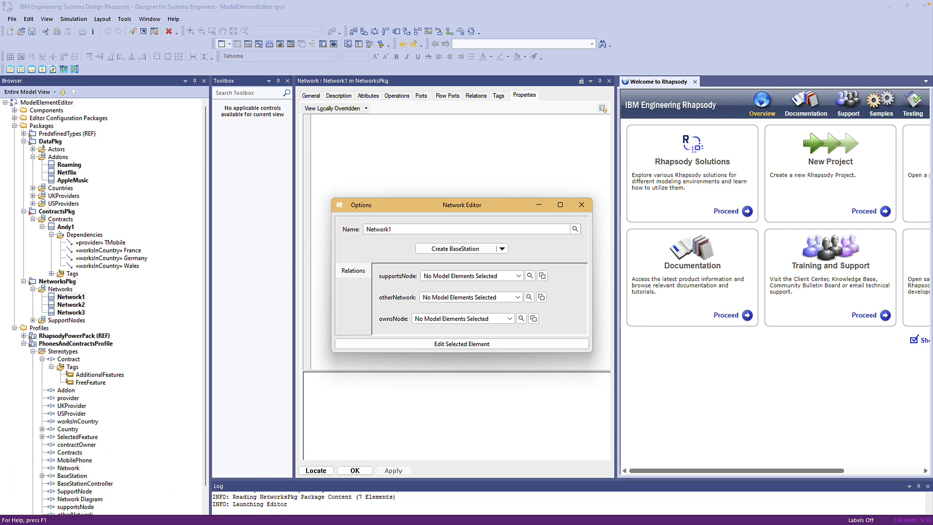
Step: Set Network1's relations: supportsNode to Node1, otherNetwork to Network1, and ownsNode to Node1
click(518, 276)
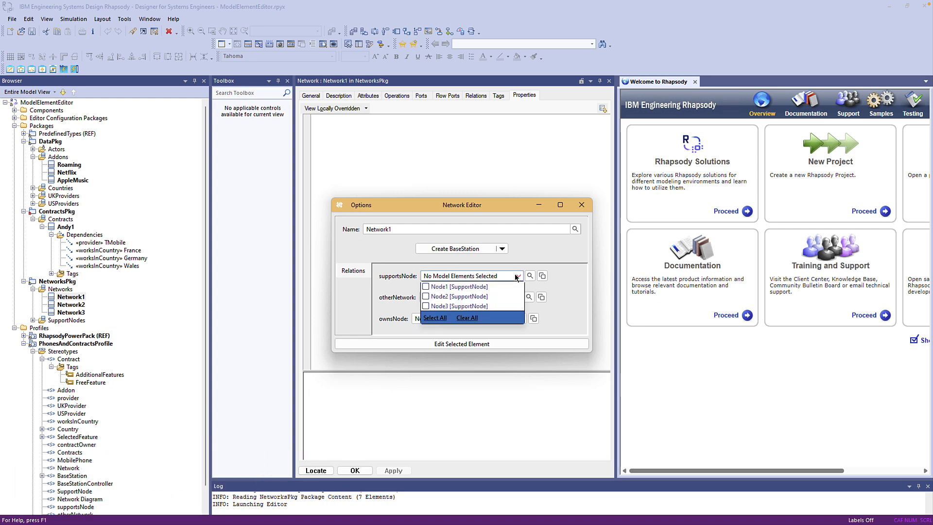
click(425, 287)
click(439, 298)
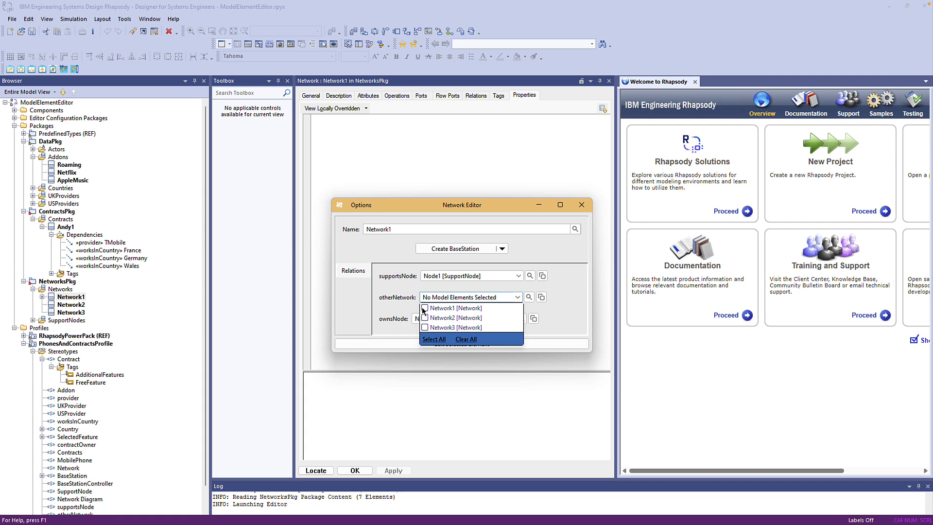
click(425, 308)
click(414, 312)
click(434, 319)
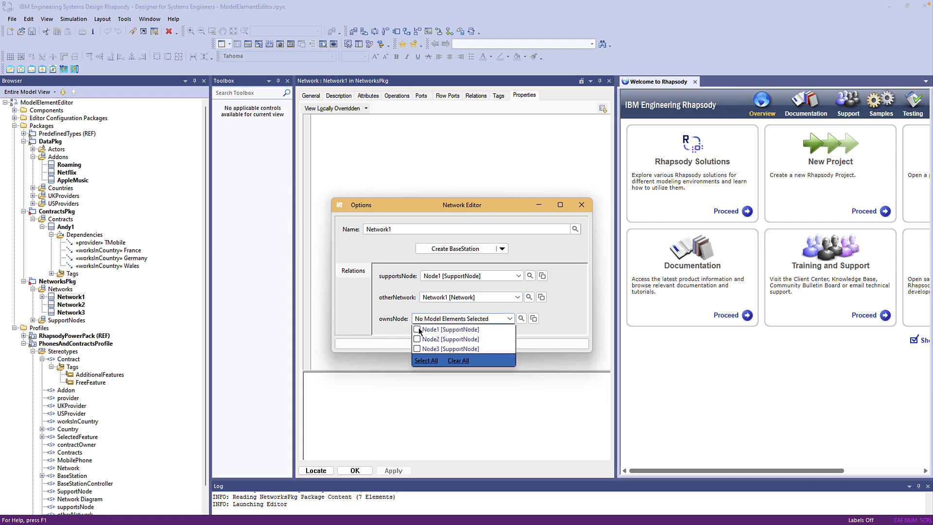
click(418, 331)
click(388, 313)
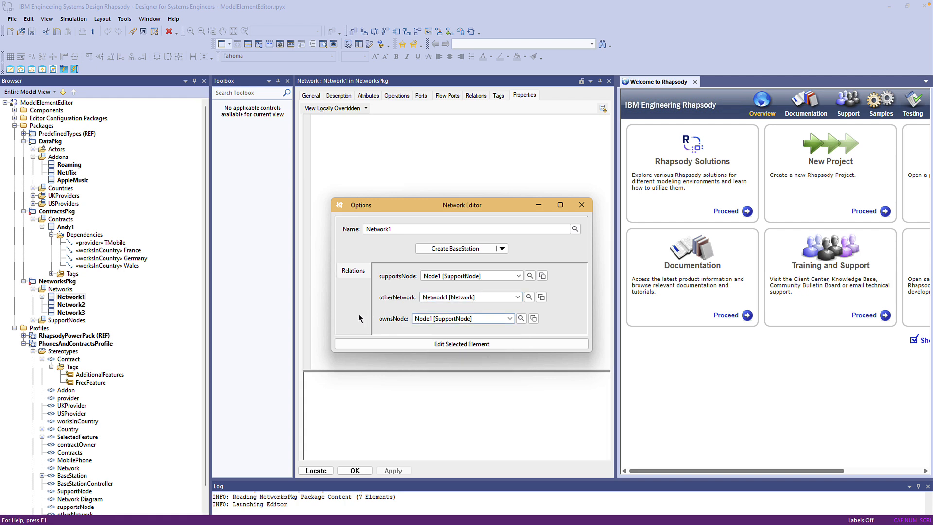
Step: Create a BaseStationController for Network1 and locate it in the browser
click(79, 297)
double_click(80, 299)
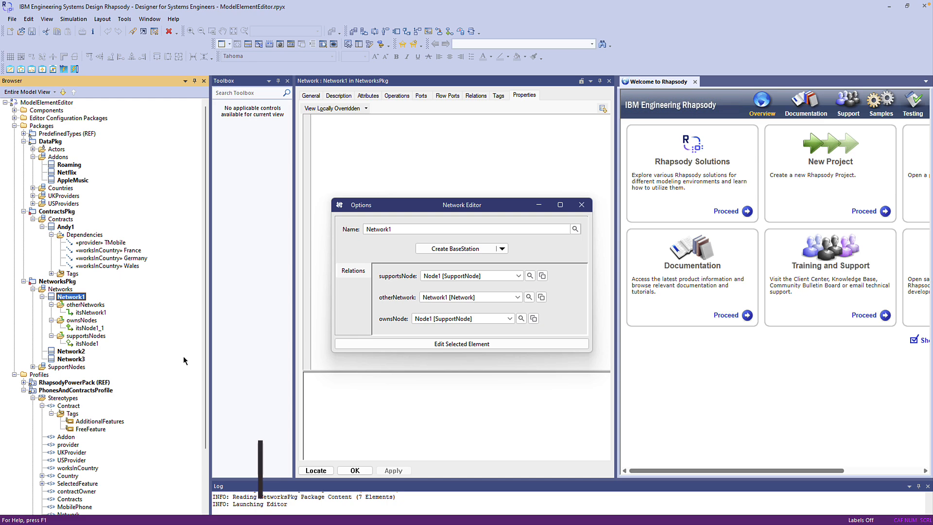
click(501, 249)
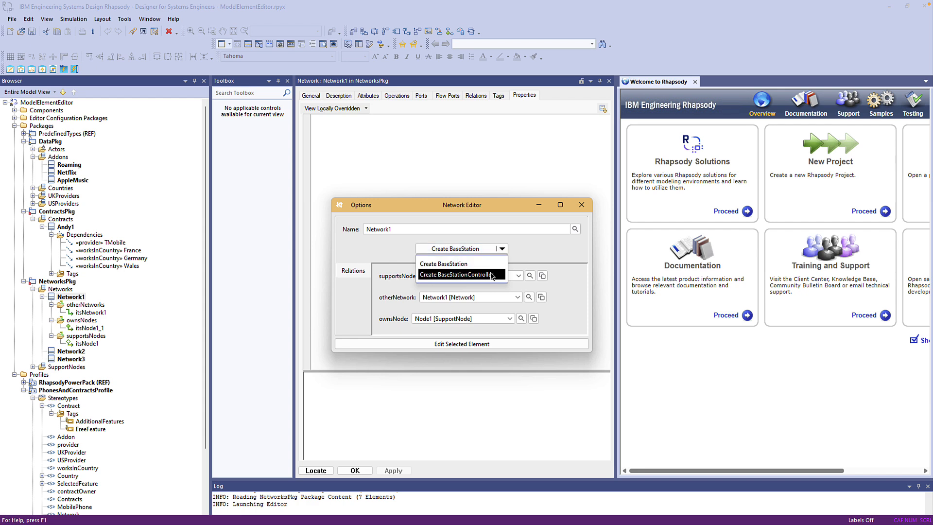
click(457, 275)
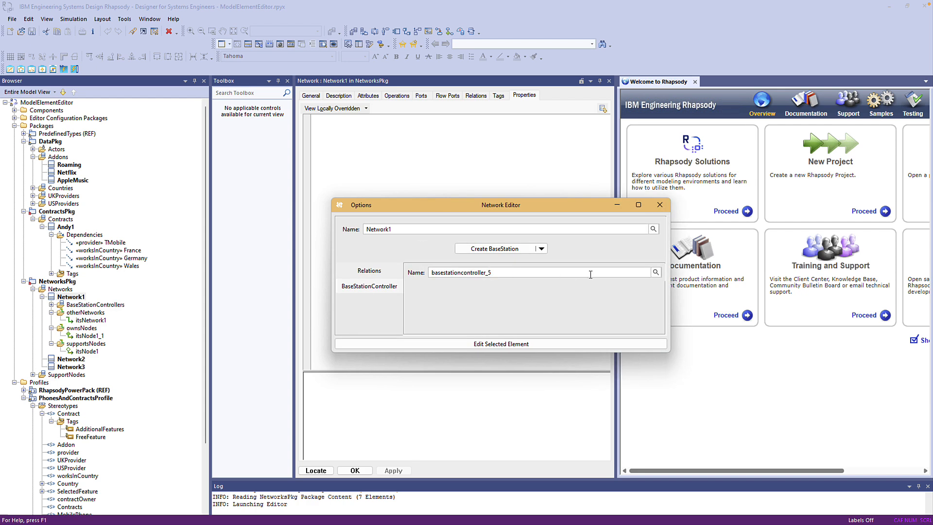
click(655, 273)
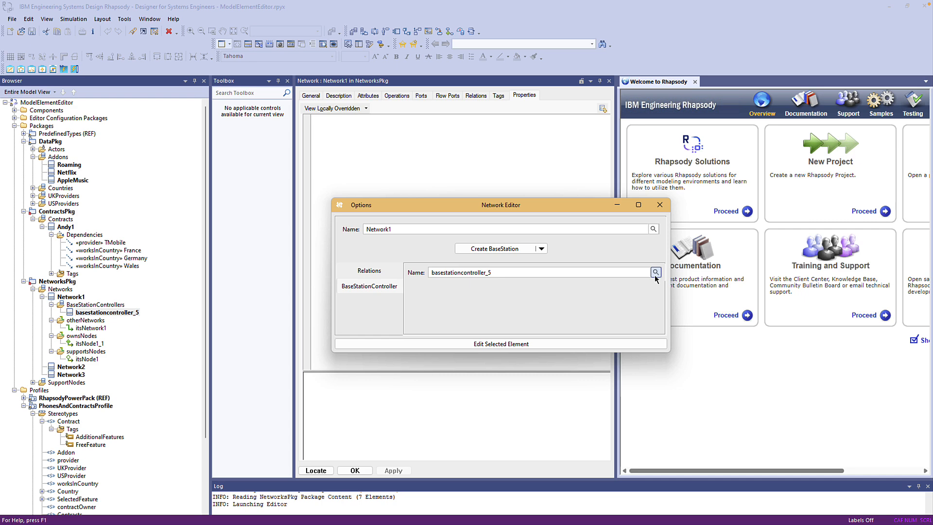
Step: Create three BaseStation elements for Network1 and expand them in the browser
click(541, 249)
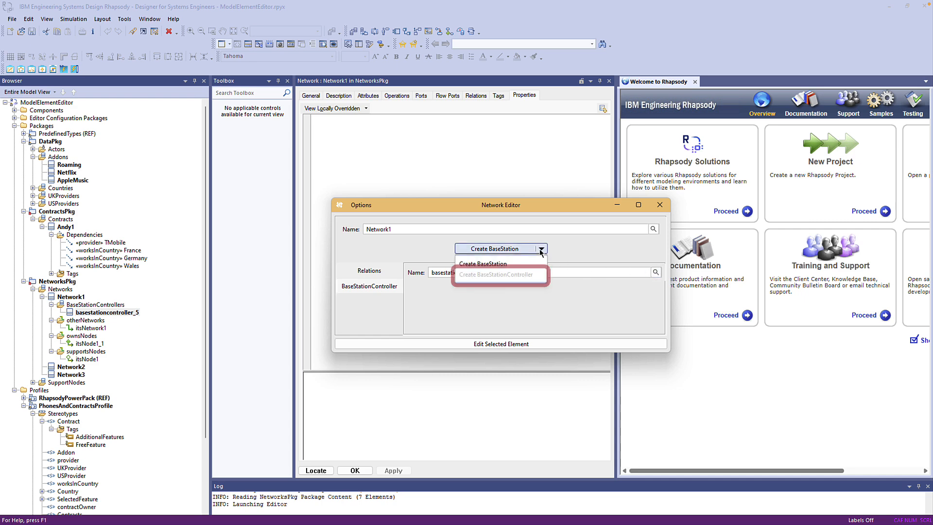
click(498, 264)
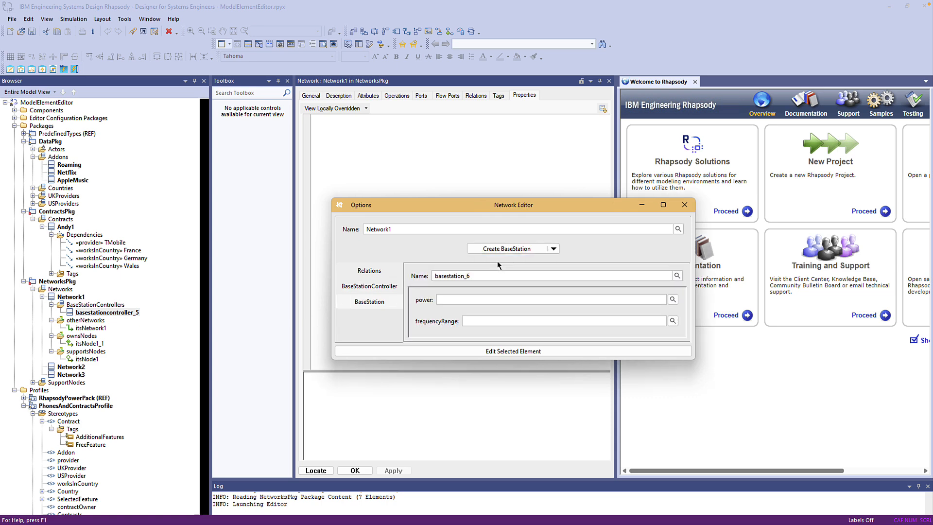
click(494, 253)
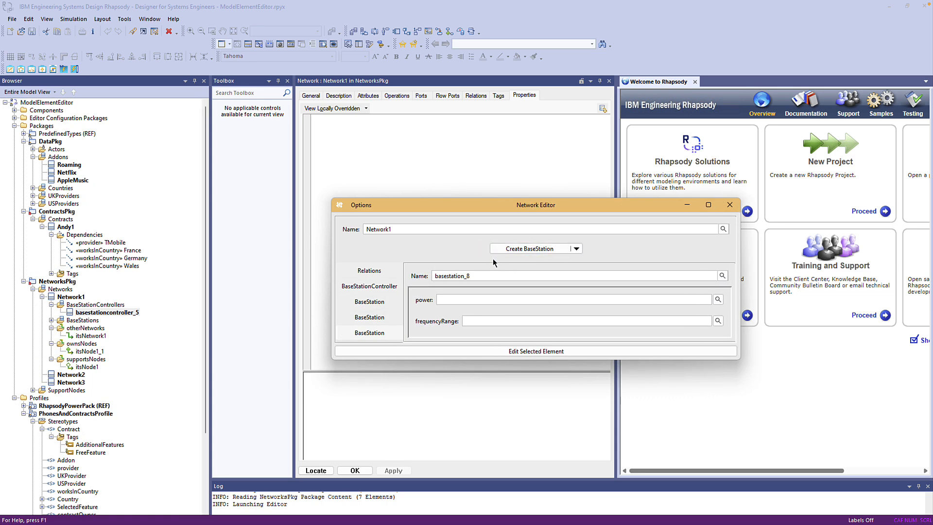
click(52, 321)
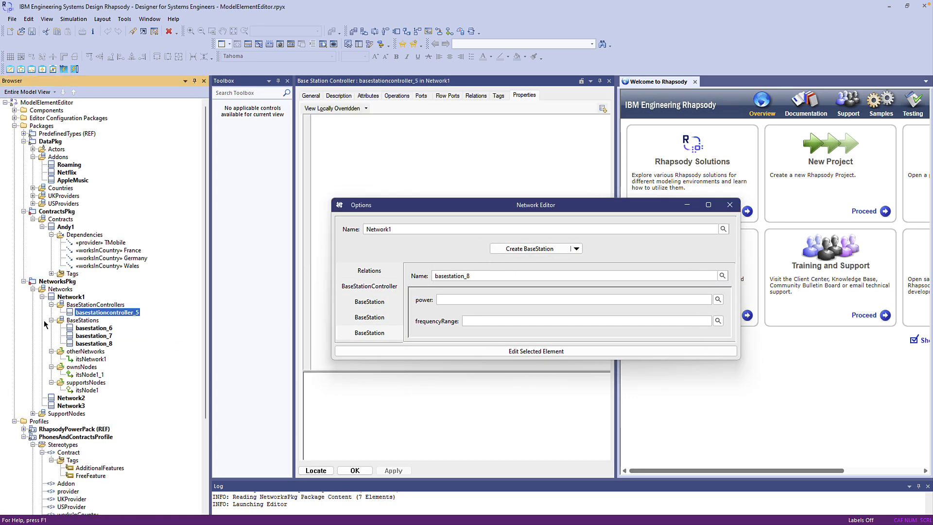